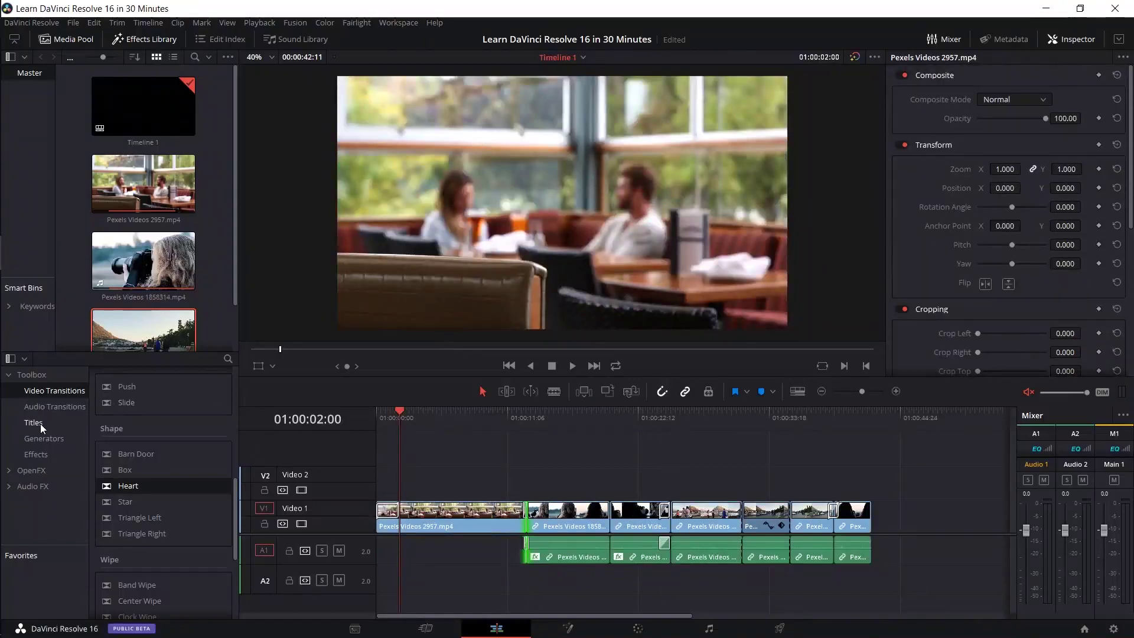
# - Show the Titles category in the Effects Library and scroll down to the Fusion 3D Title presets
pyautogui.click(40, 423)
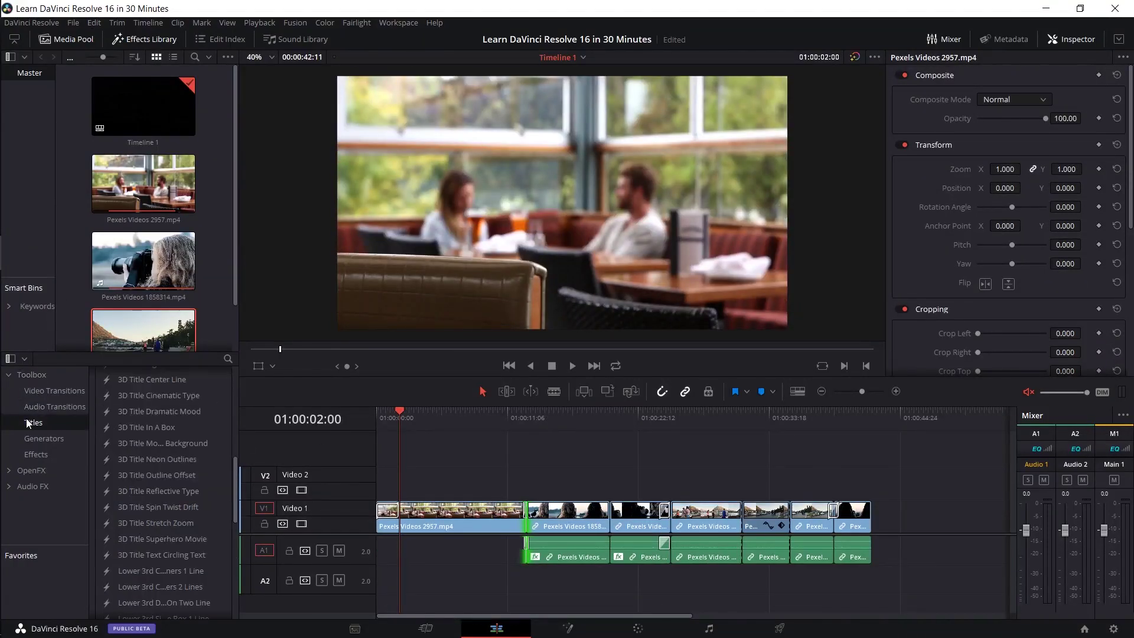
pyautogui.scroll(8, 166, 465)
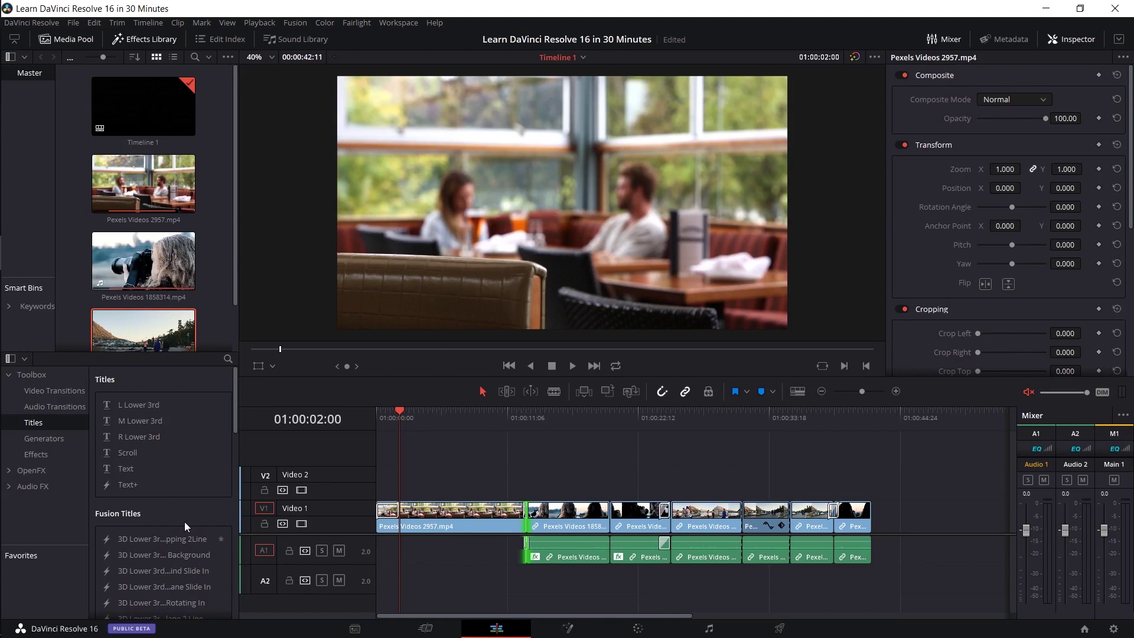
pyautogui.scroll(-3, 185, 520)
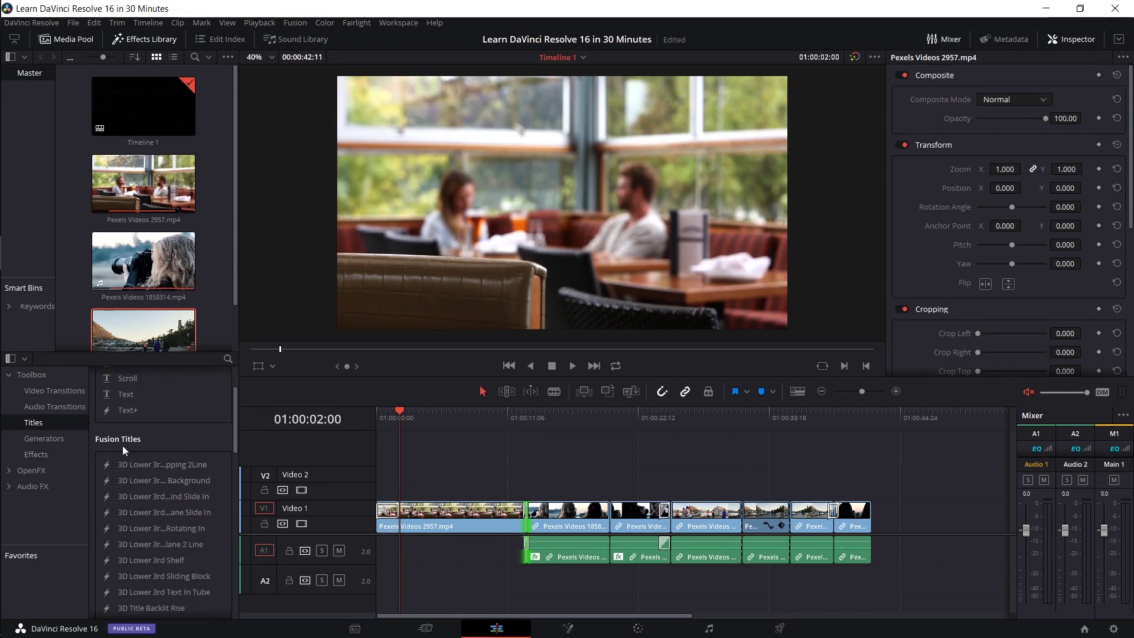
pyautogui.scroll(-3, 124, 445)
pyautogui.scroll(3, 122, 428)
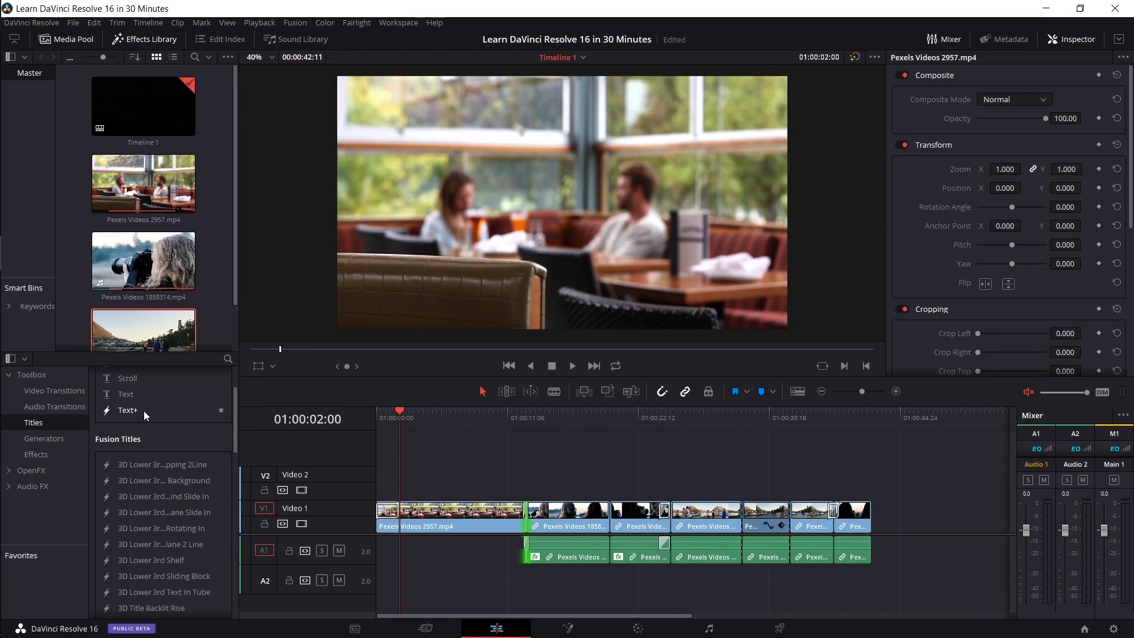
pyautogui.scroll(-6, 181, 446)
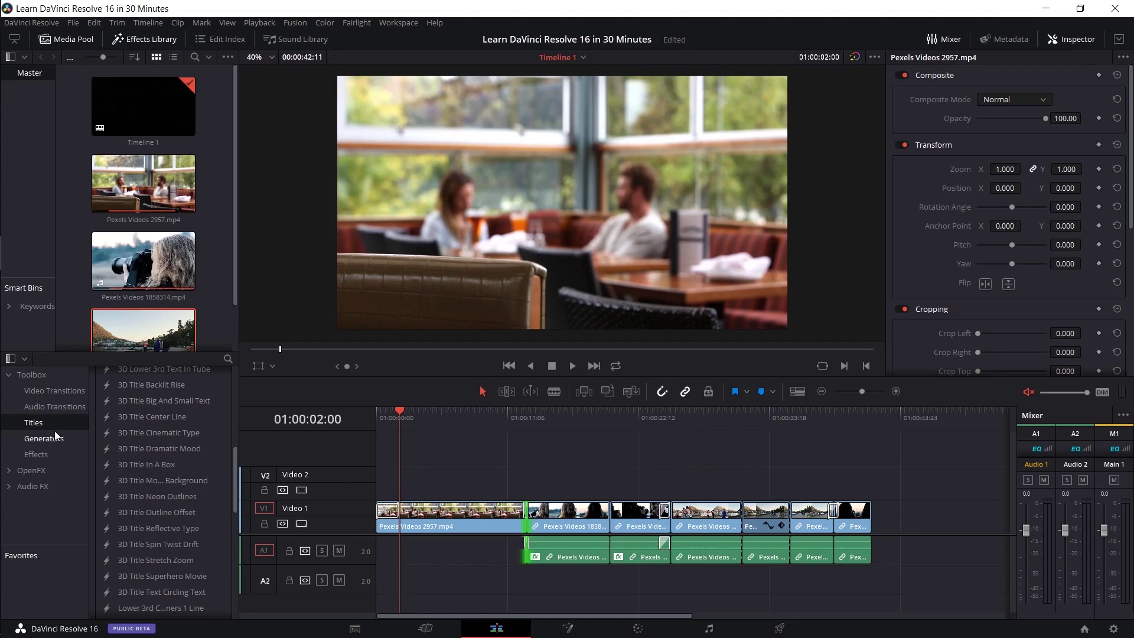
# - Drop the 3D Title In A Box preset onto track V2 at the timeline start and select it
pyautogui.moveTo(150, 465); pyautogui.dragTo(408, 479)
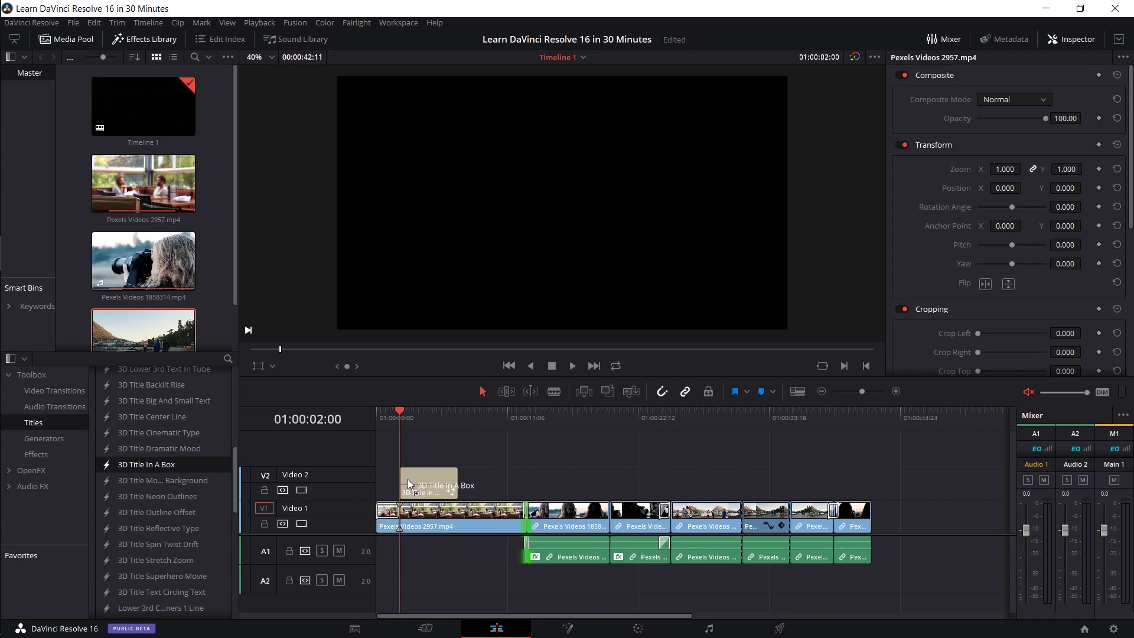
pyautogui.moveTo(407, 480); pyautogui.dragTo(408, 479)
pyautogui.click(408, 479)
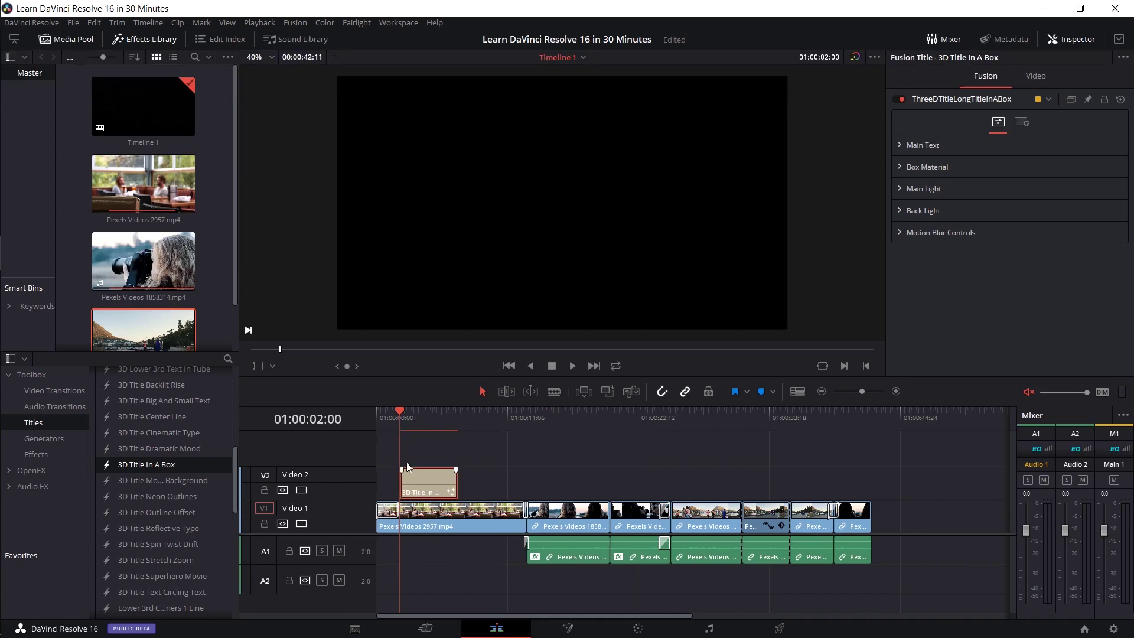
pyautogui.moveTo(428, 417)
pyautogui.mouseDown()
pyautogui.moveTo(407, 417)
pyautogui.moveTo(441, 412)
pyautogui.moveTo(406, 412)
pyautogui.mouseUp()
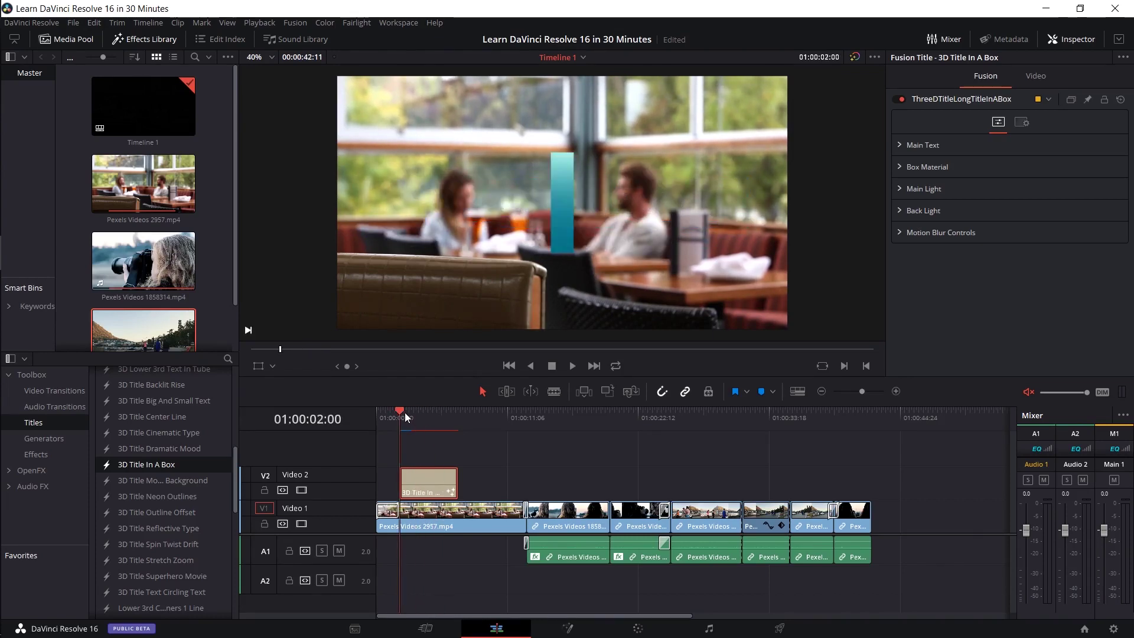
pyautogui.press('space')
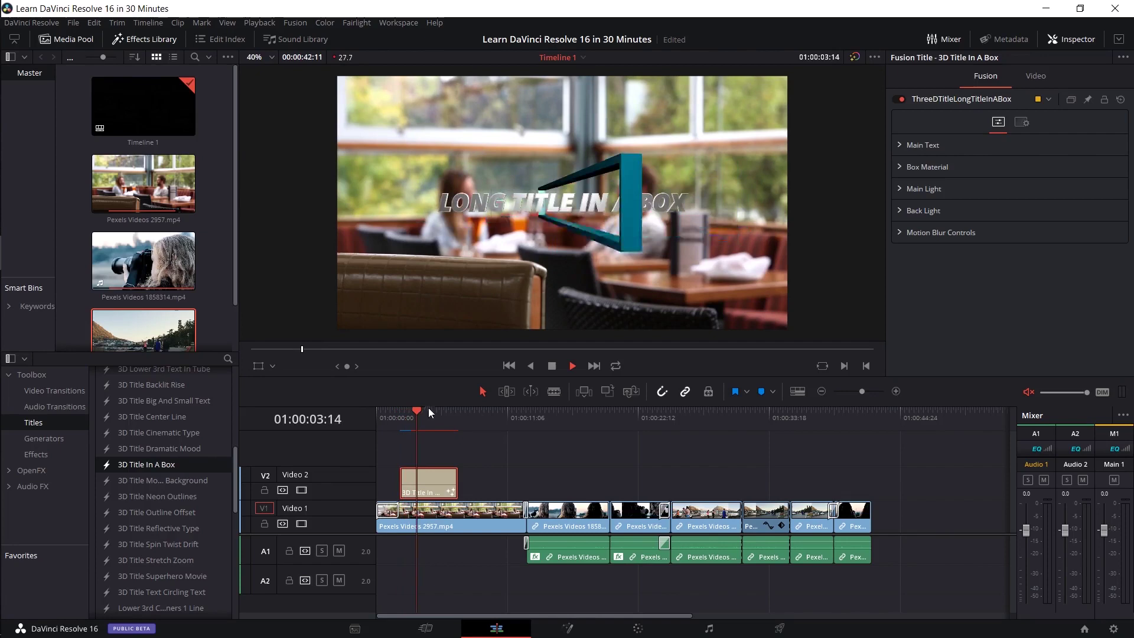
pyautogui.moveTo(424, 413); pyautogui.dragTo(395, 416)
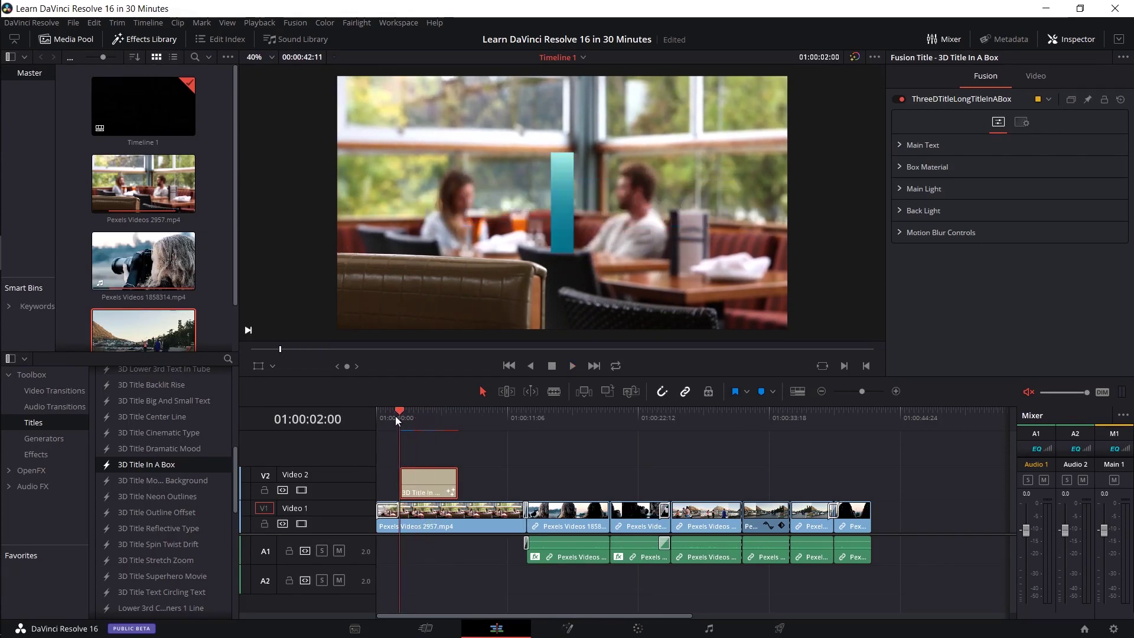
pyautogui.press('space')
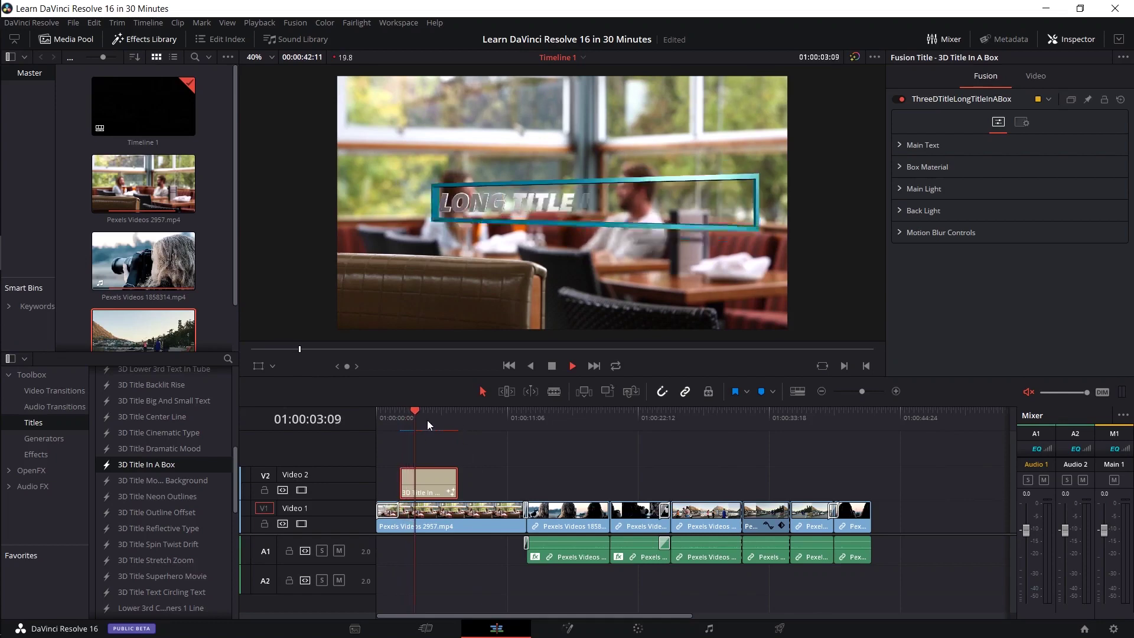
pyautogui.press('space')
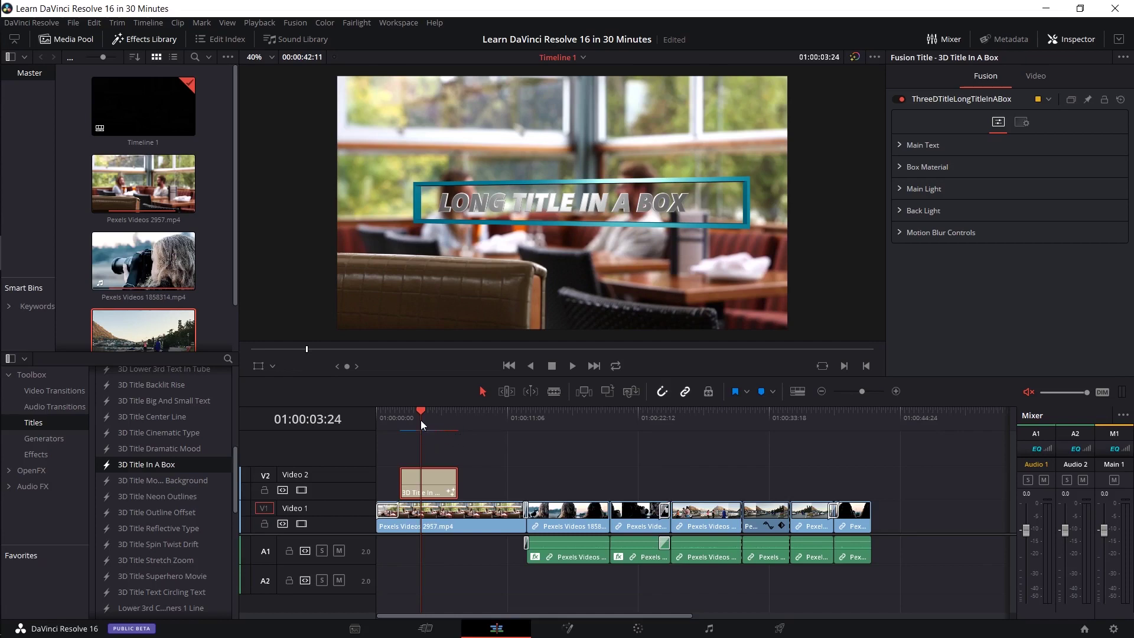
pyautogui.moveTo(420, 419); pyautogui.dragTo(400, 417)
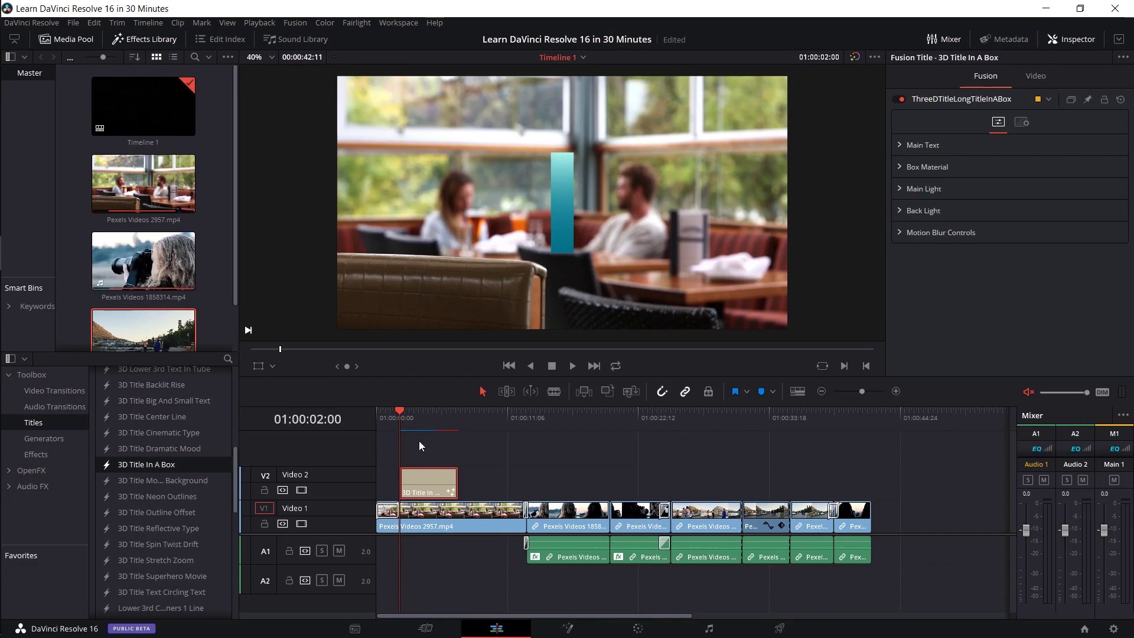
pyautogui.press('space')
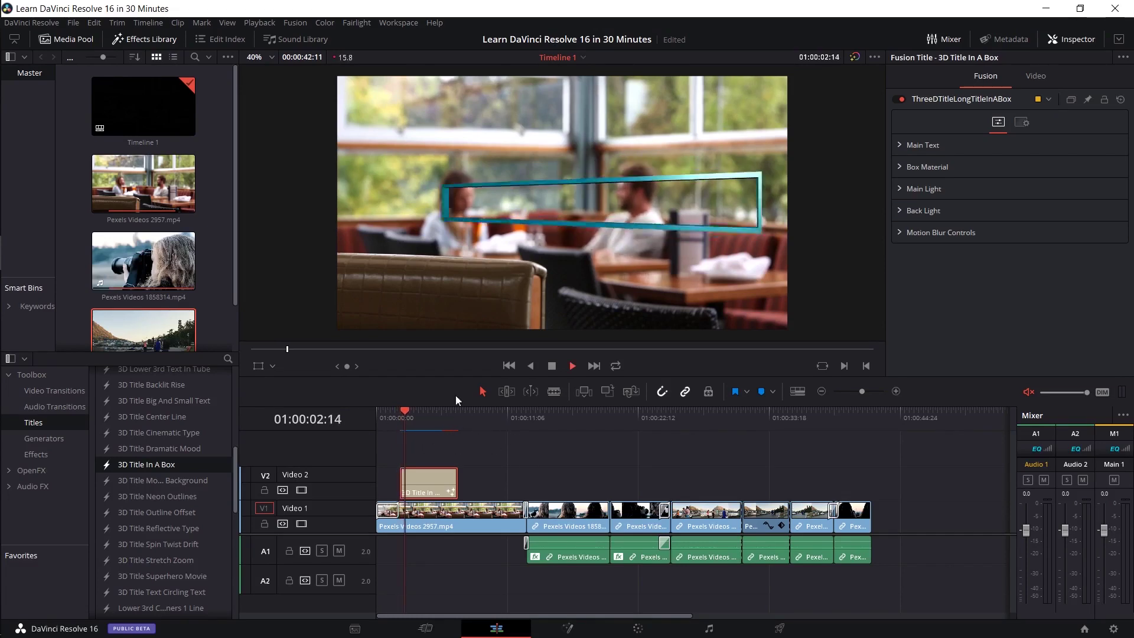
pyautogui.press('space')
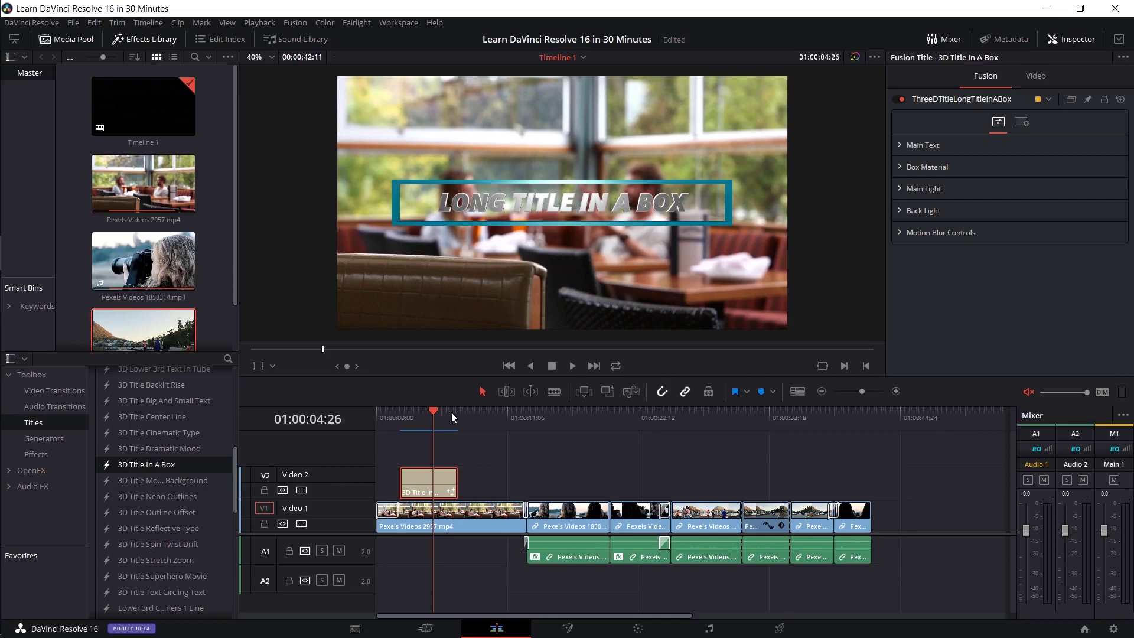
pyautogui.click(419, 413)
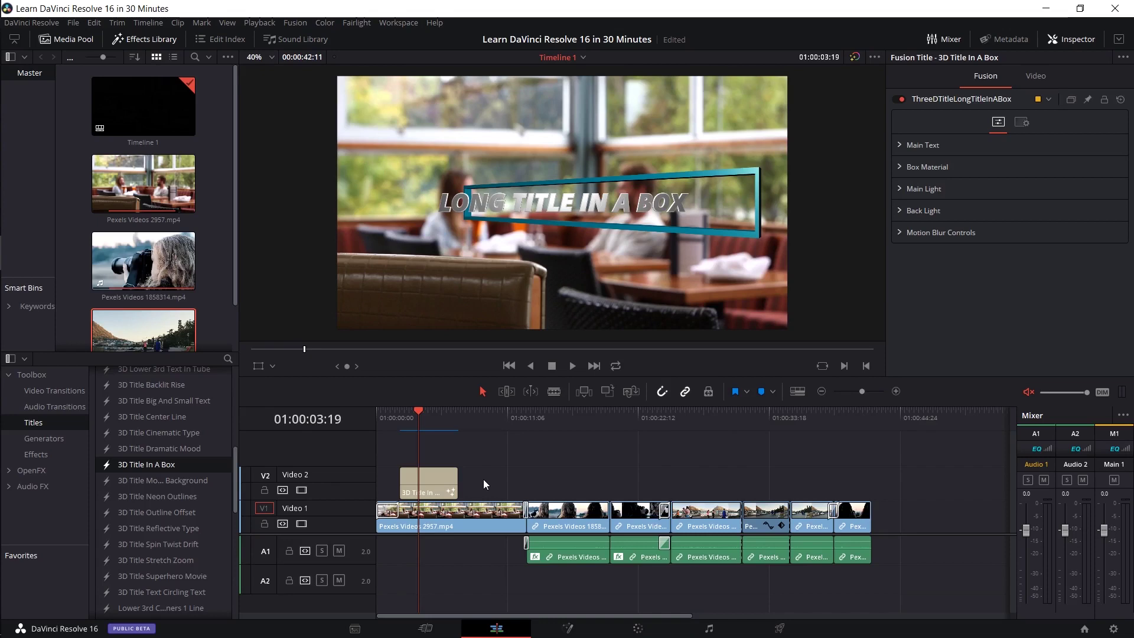
pyautogui.moveTo(431, 414); pyautogui.dragTo(417, 437)
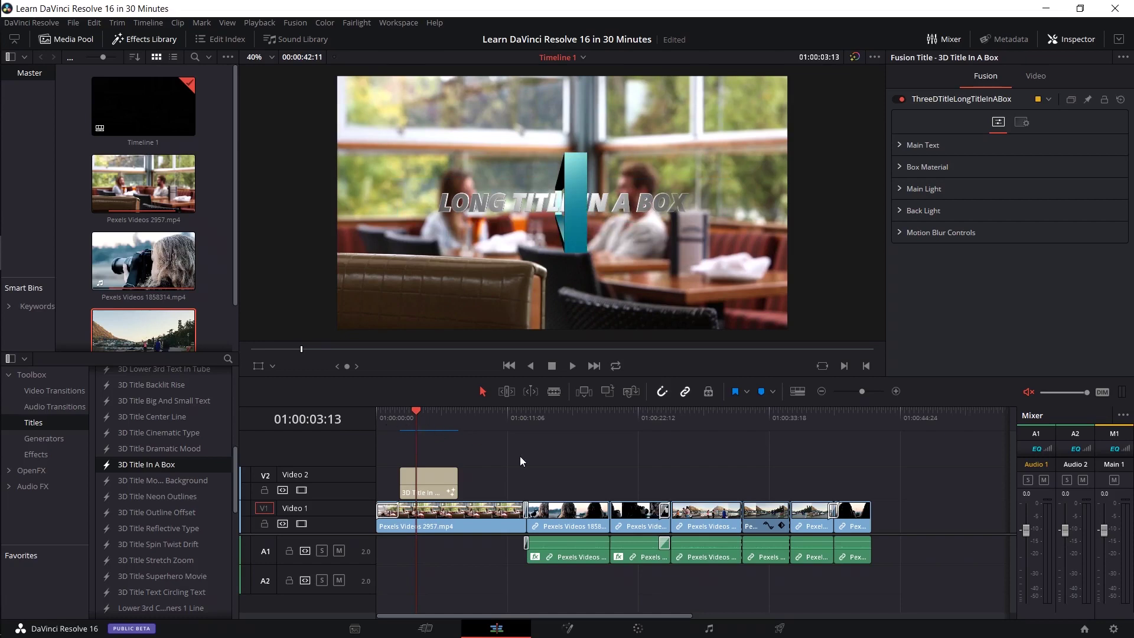
pyautogui.press('space')
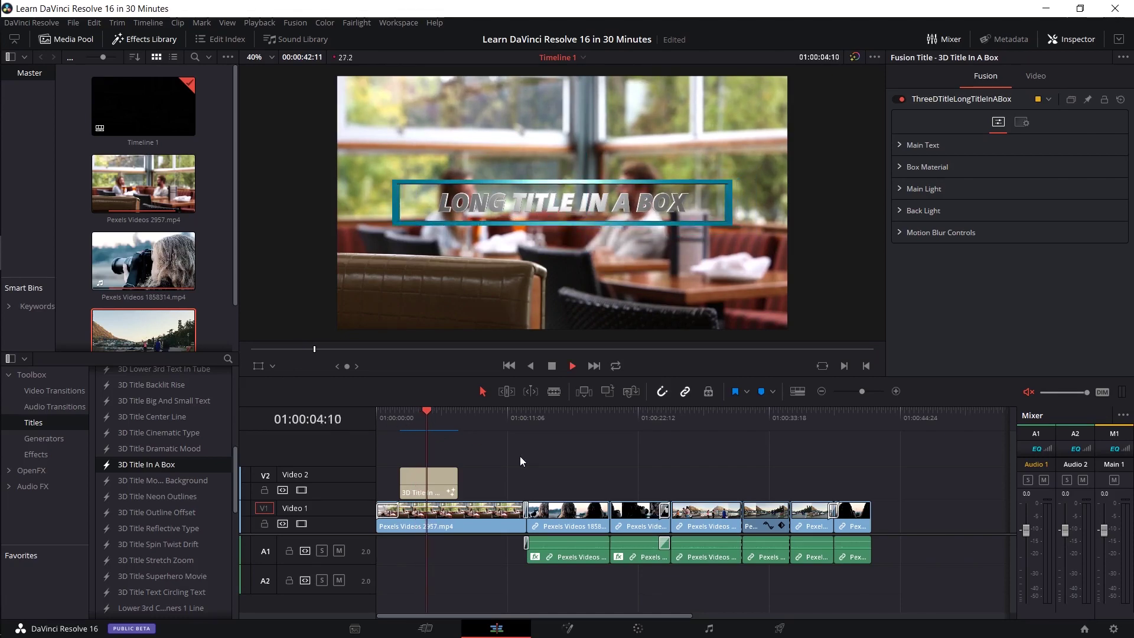
pyautogui.moveTo(446, 415); pyautogui.dragTo(418, 417)
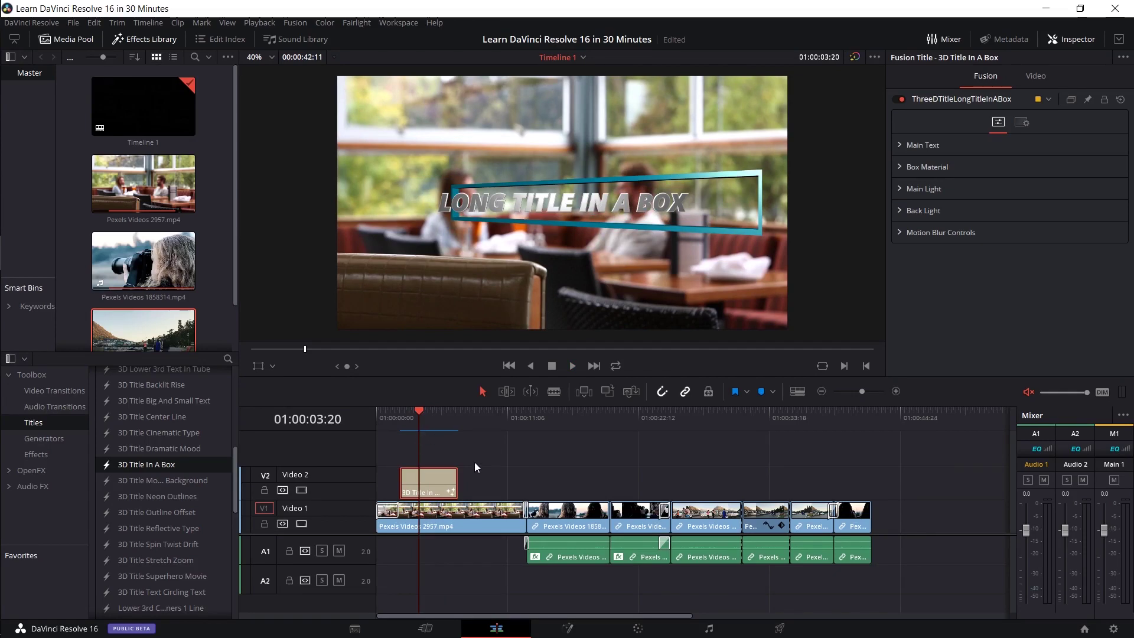
pyautogui.moveTo(423, 414)
pyautogui.mouseDown()
pyautogui.moveTo(399, 411)
pyautogui.moveTo(411, 417)
pyautogui.mouseUp()
# - On the fully formed title frame, switch the Main Text font from Open Sans to Bebas Neue
pyautogui.click(429, 423)
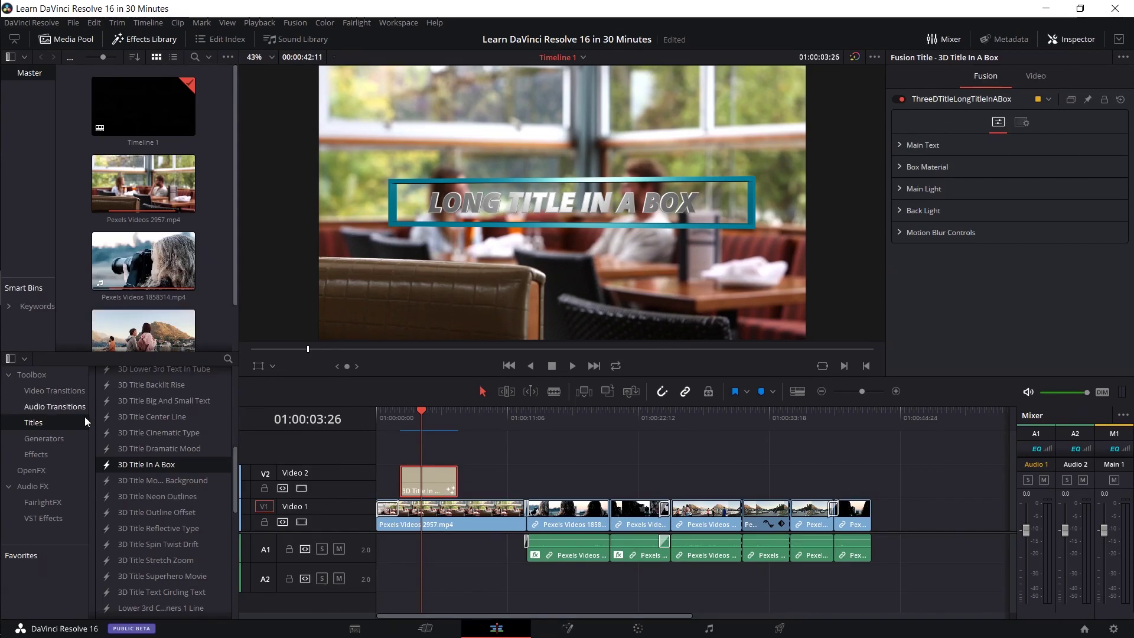
pyautogui.scroll(5, 178, 453)
pyautogui.scroll(-5, 155, 435)
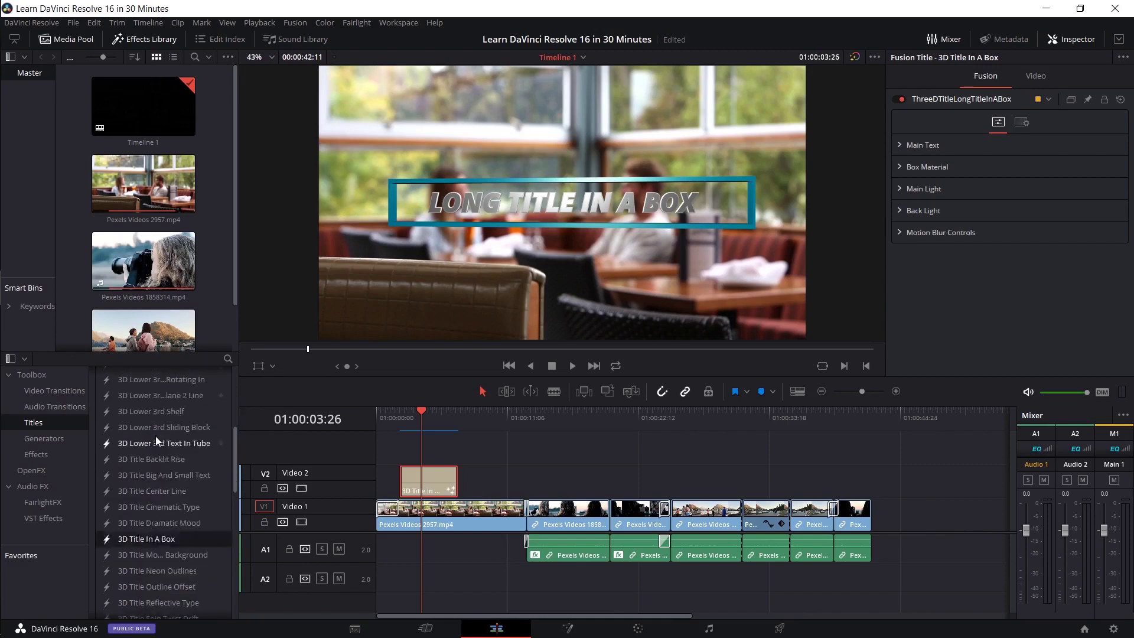
pyautogui.click(899, 144)
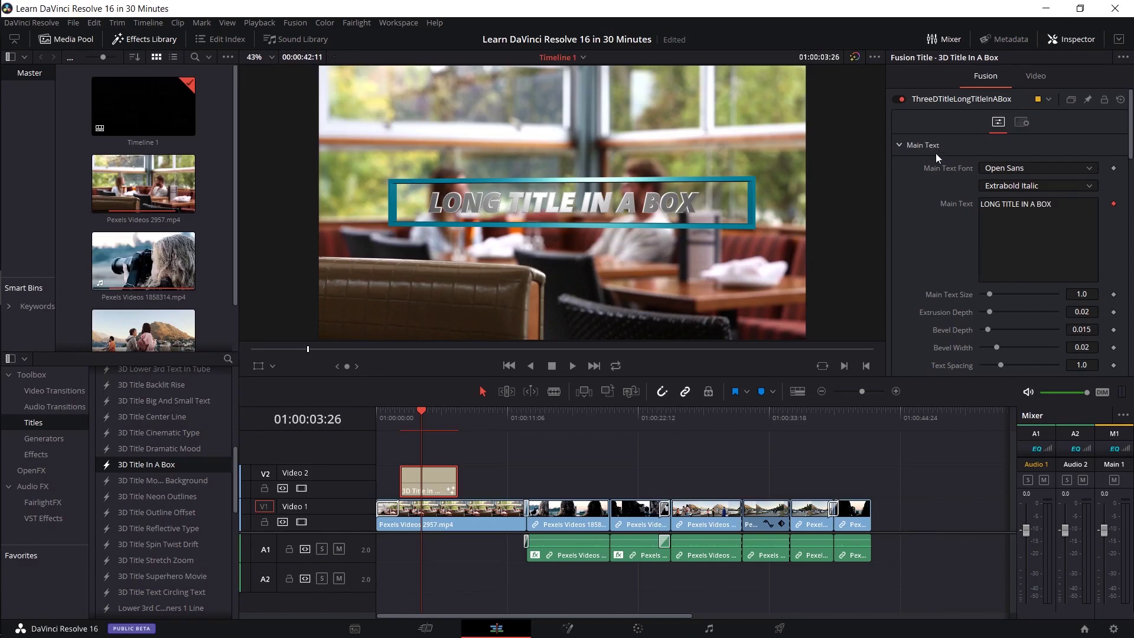
pyautogui.moveTo(980, 224); pyautogui.dragTo(944, 198)
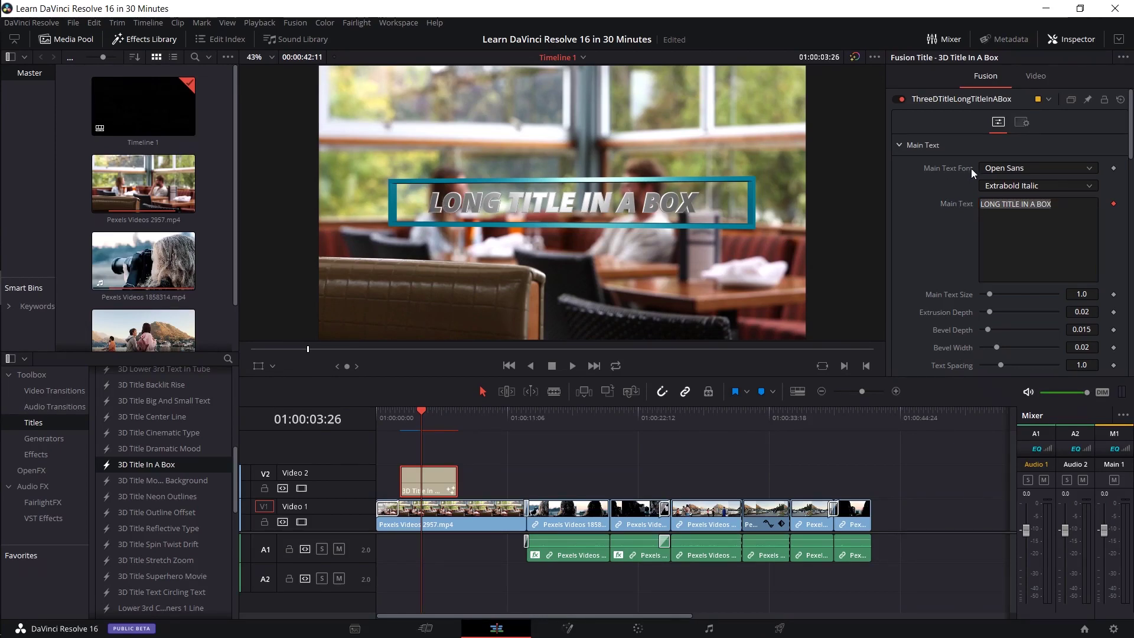
pyautogui.click(1000, 167)
pyautogui.scroll(10, 1034, 233)
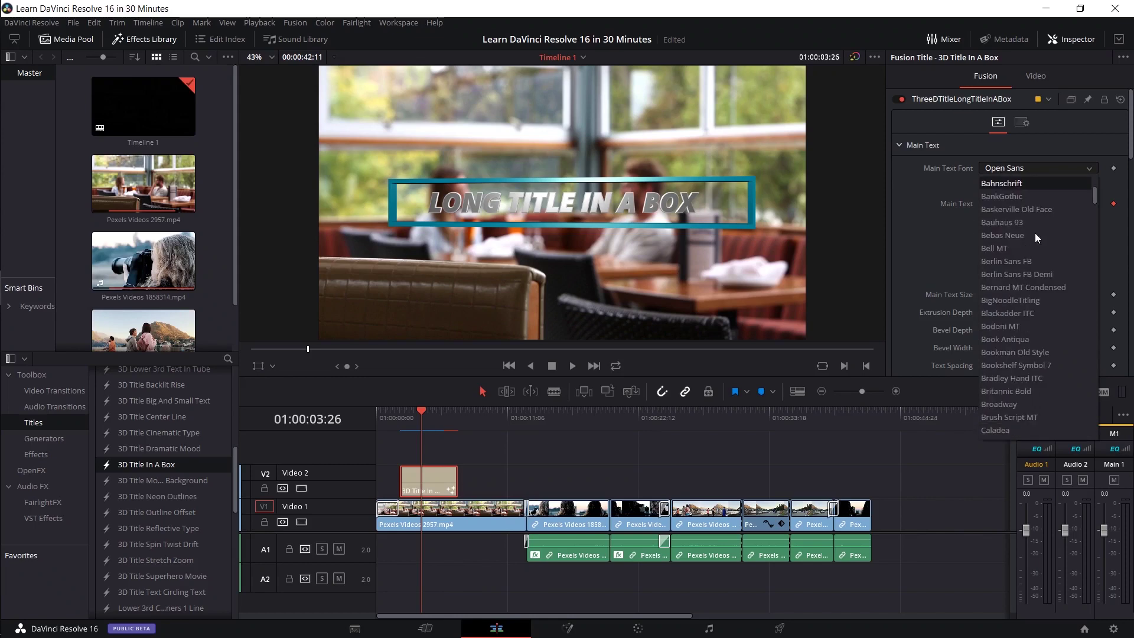
pyautogui.scroll(5, 1036, 236)
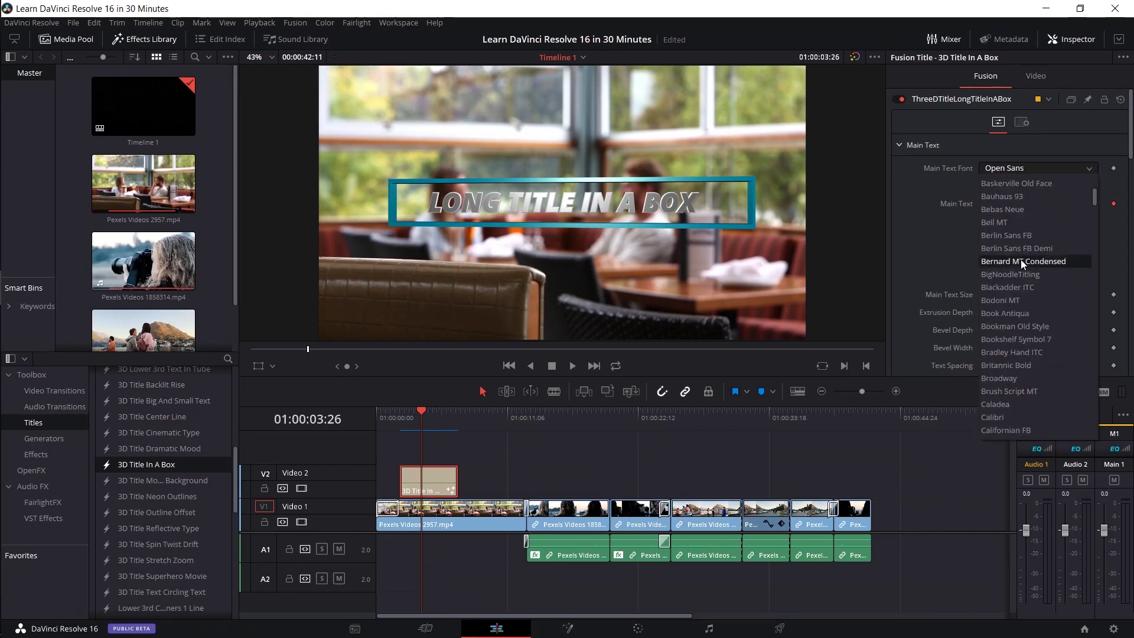
pyautogui.click(1029, 212)
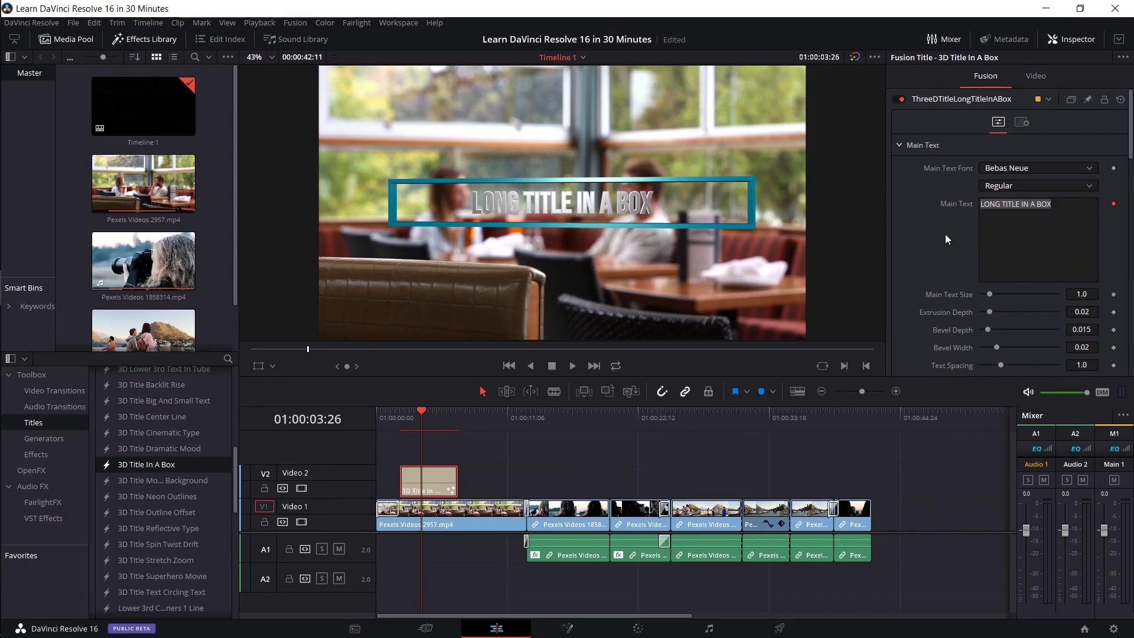
# - Darken the Main Text face colour to a grey with Value 0.378
pyautogui.scroll(-5, 945, 233)
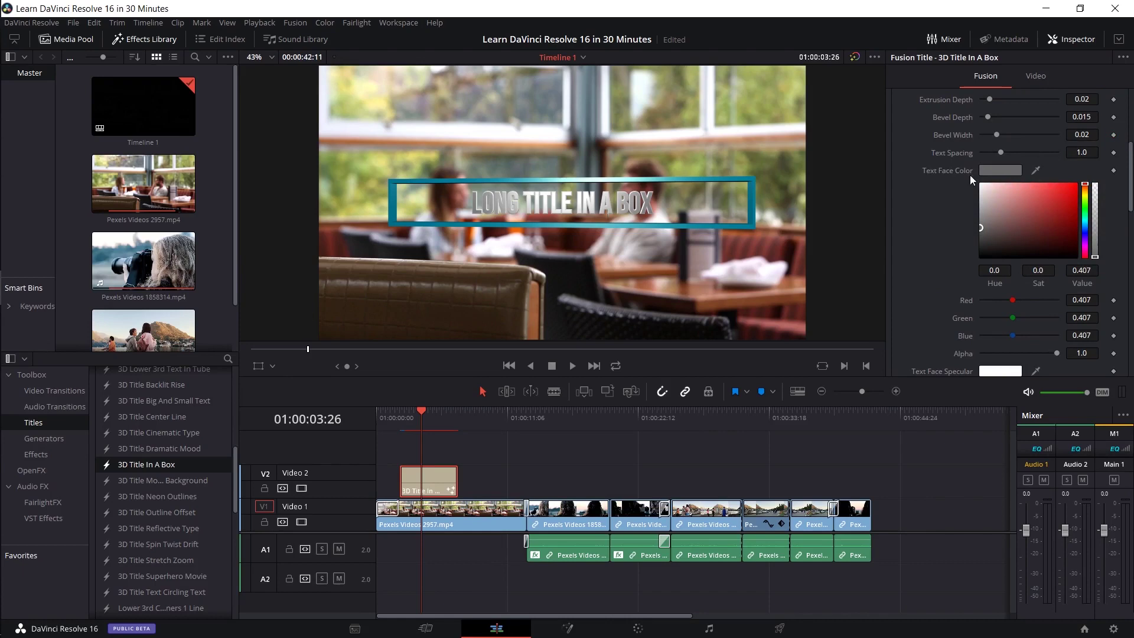
pyautogui.scroll(-2, 938, 187)
pyautogui.scroll(2, 939, 183)
pyautogui.scroll(-2, 939, 183)
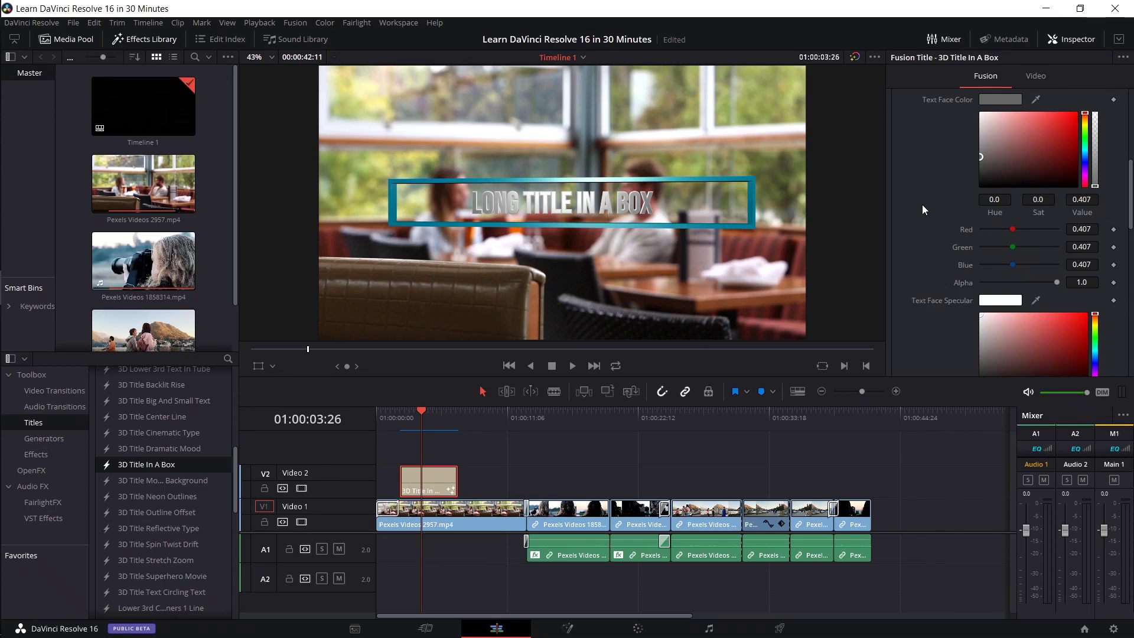
pyautogui.scroll(2, 922, 204)
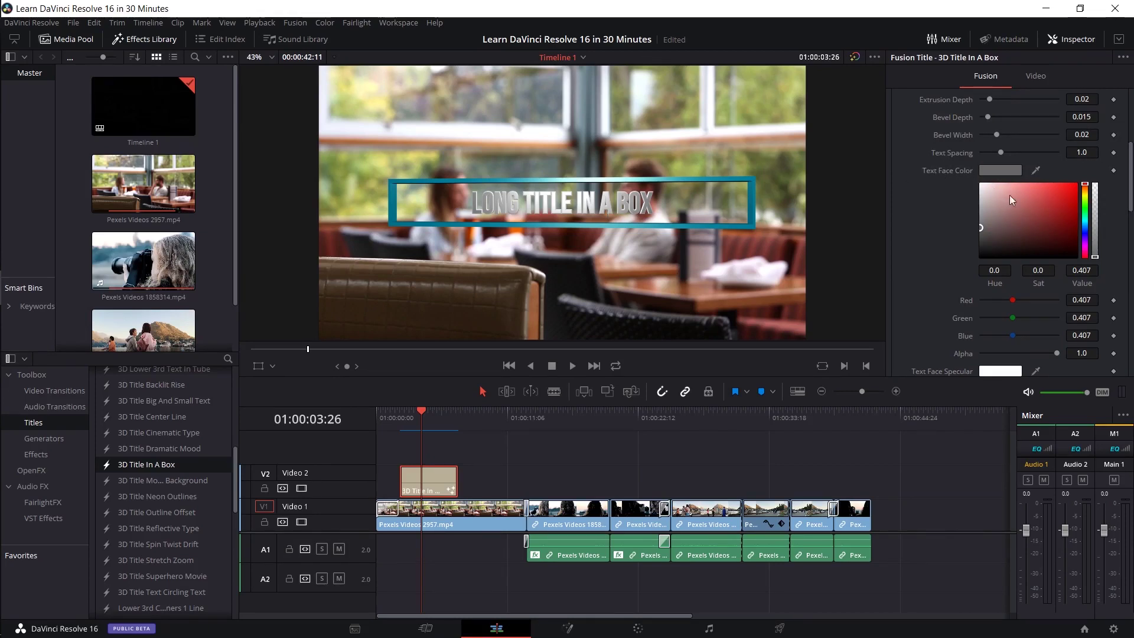
pyautogui.click(978, 232)
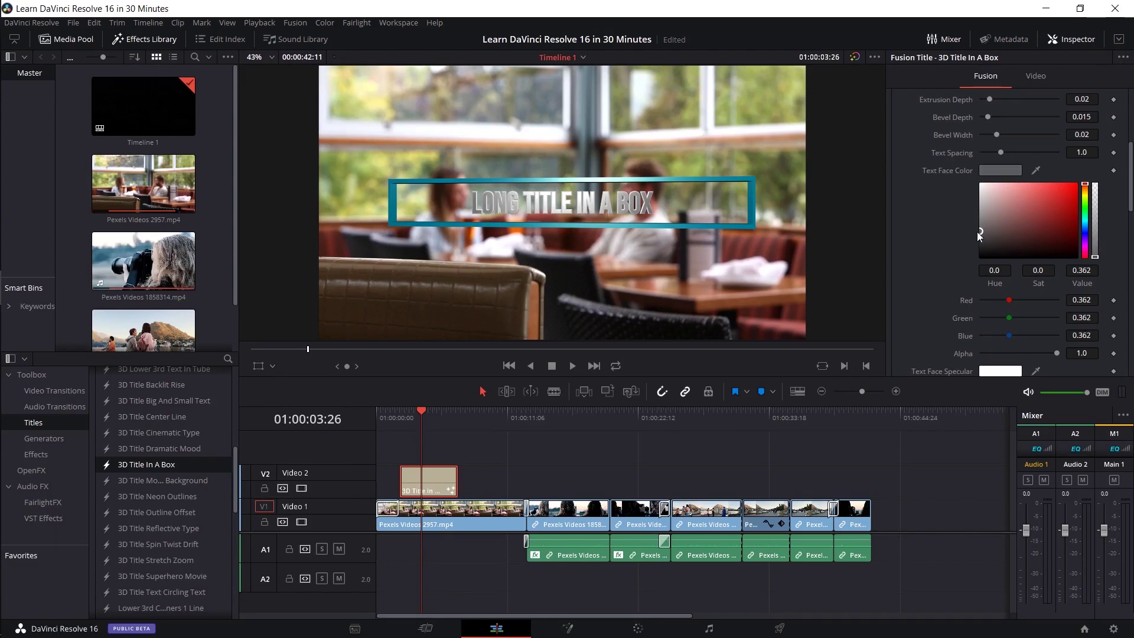
pyautogui.moveTo(978, 233); pyautogui.dragTo(981, 229)
pyautogui.scroll(-3, 919, 234)
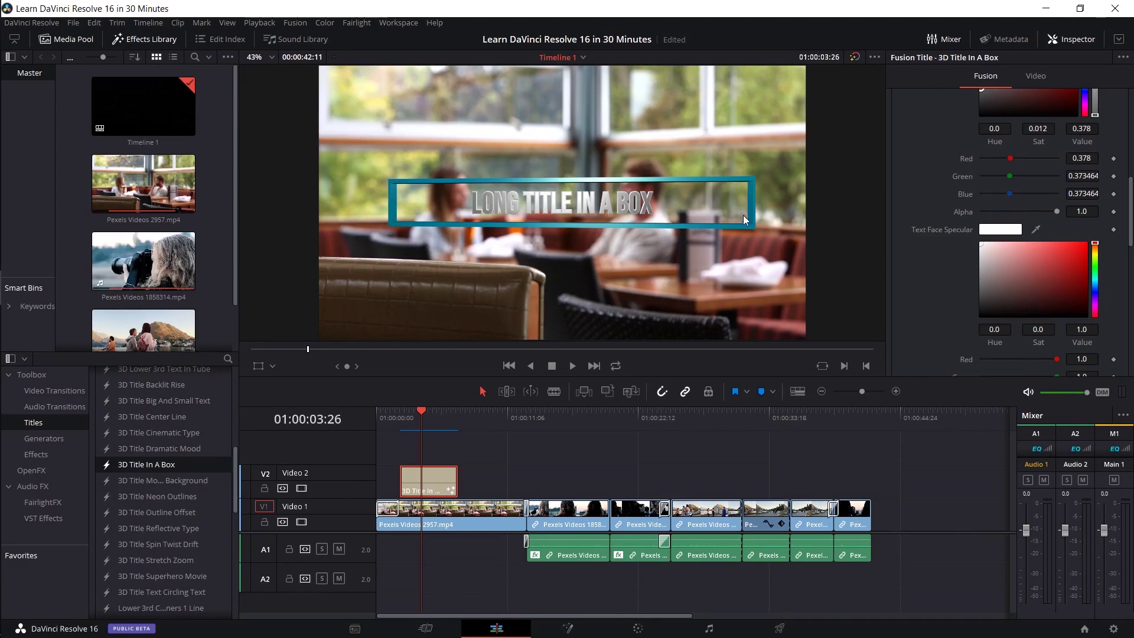
pyautogui.click(898, 168)
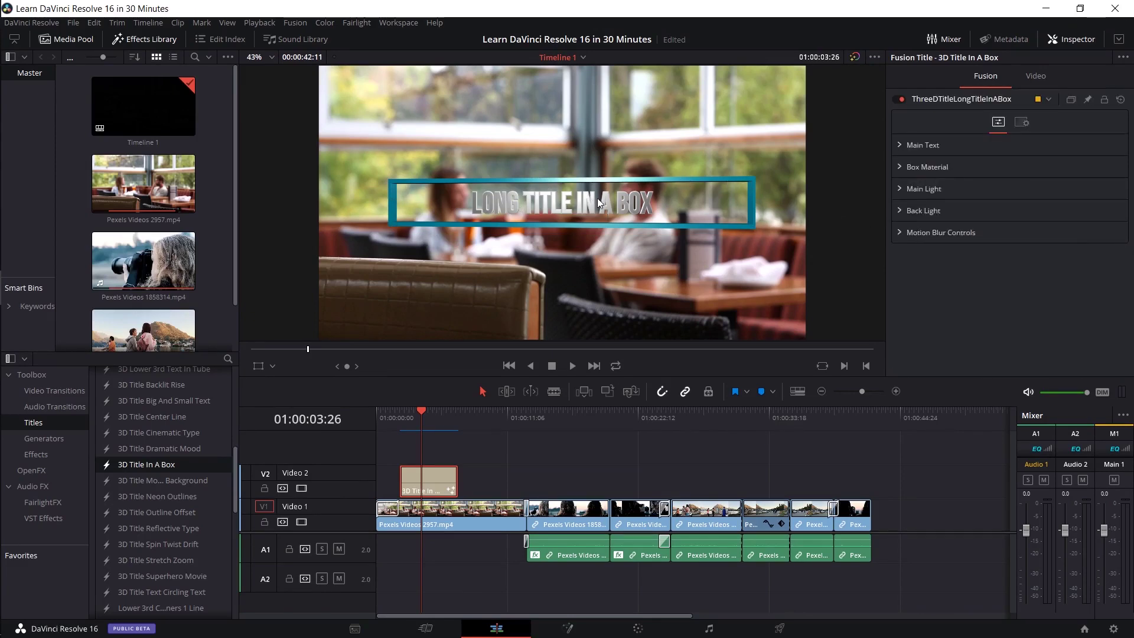
pyautogui.click(900, 167)
pyautogui.scroll(-3, 913, 177)
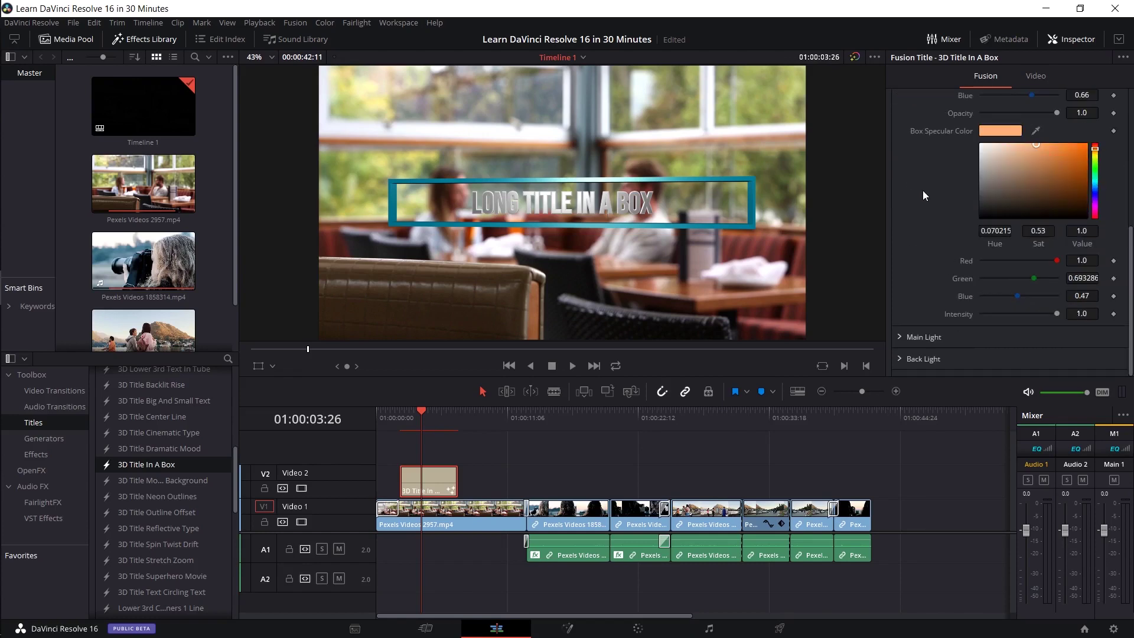
pyautogui.scroll(3, 923, 190)
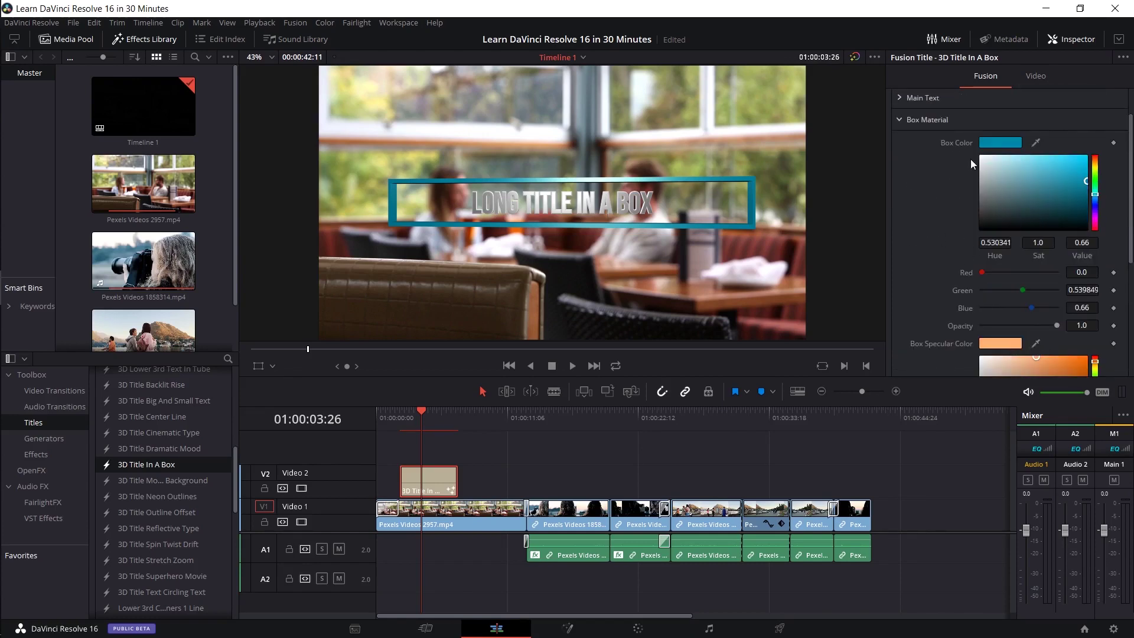
pyautogui.click(903, 119)
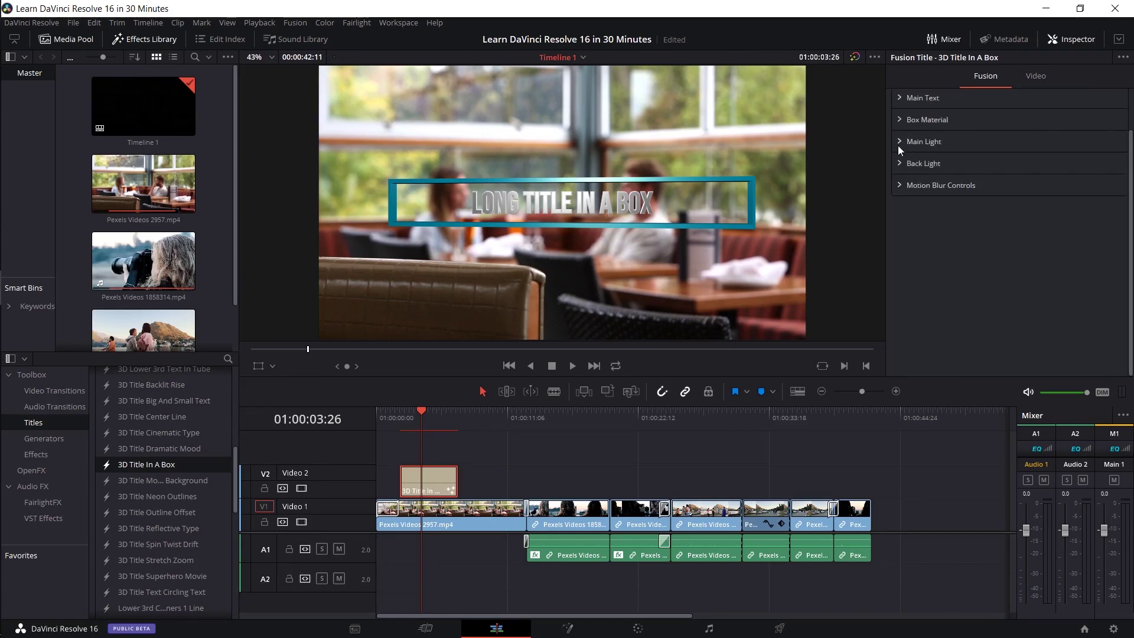
pyautogui.click(904, 141)
pyautogui.click(916, 141)
pyautogui.click(898, 140)
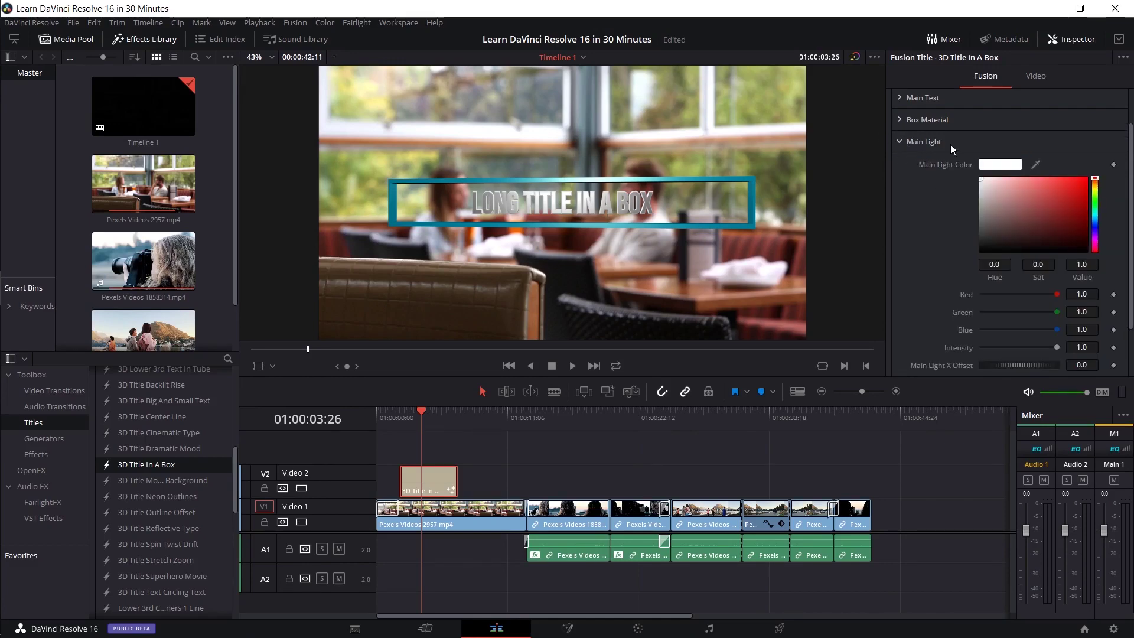
pyautogui.click(900, 142)
pyautogui.click(903, 99)
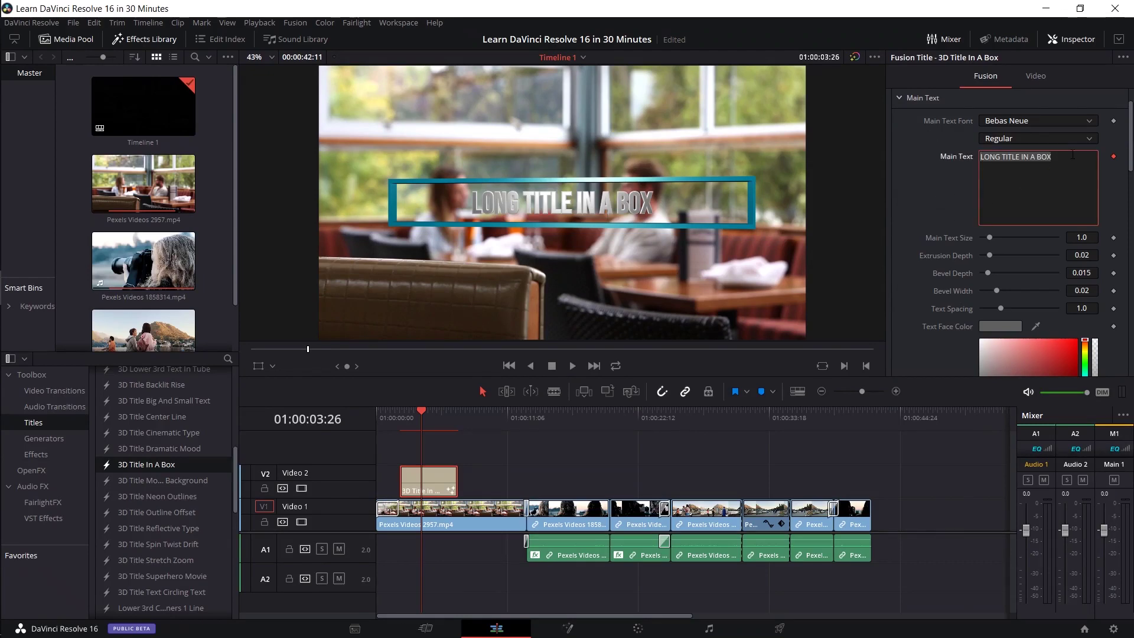
# - Replace the title text with 'Tutorial on Titles'
pyautogui.click(957, 160)
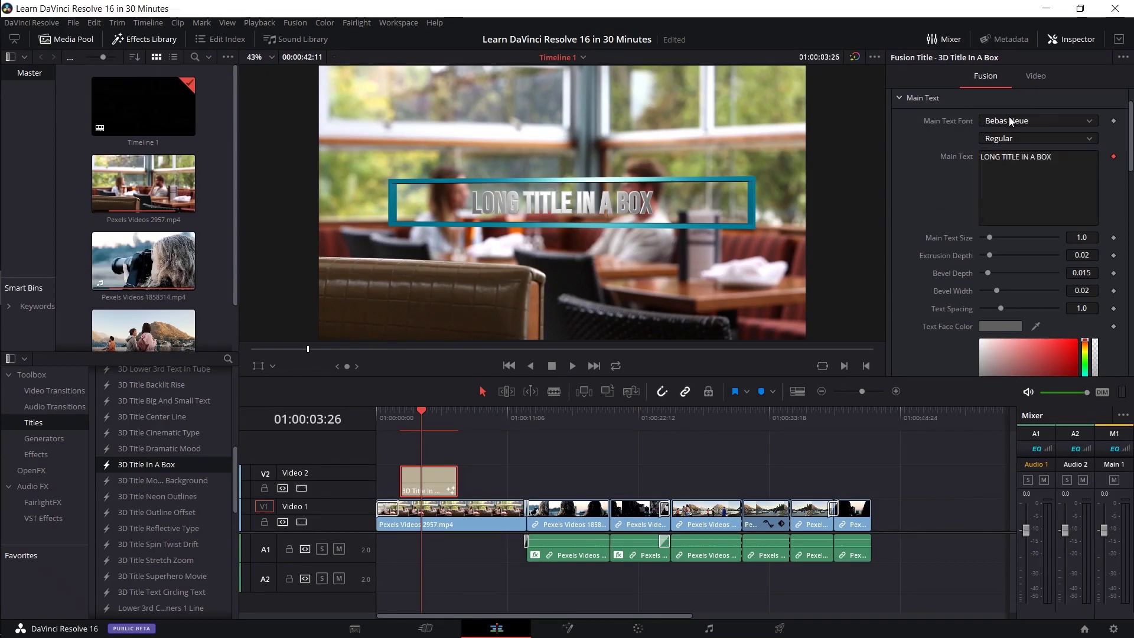
pyautogui.tripleClick(1071, 157)
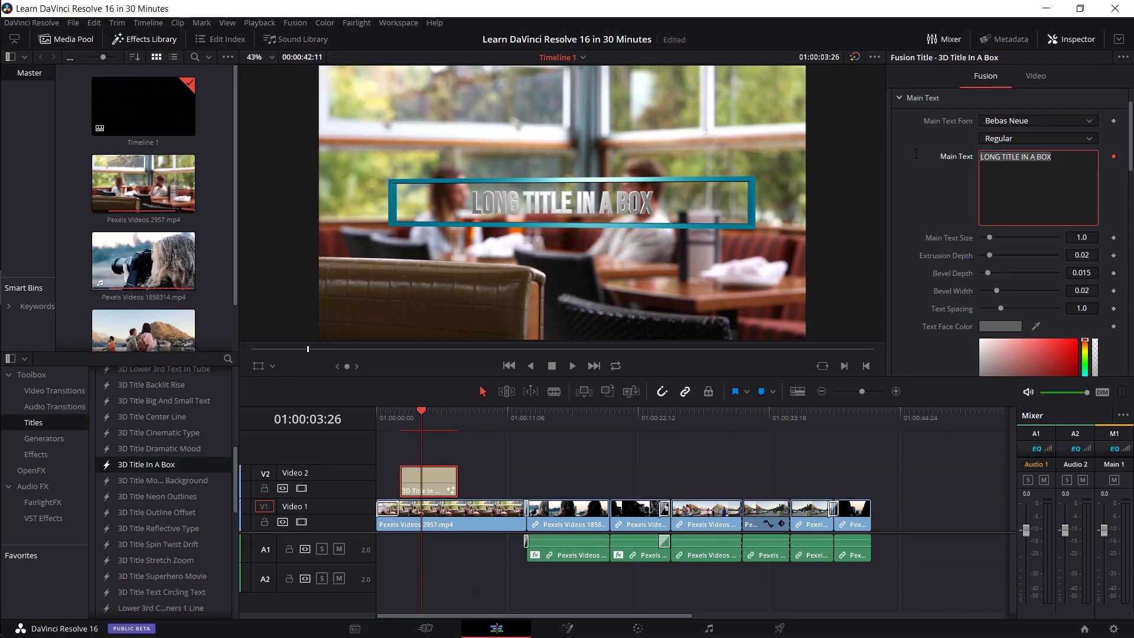
pyautogui.write('Tut')
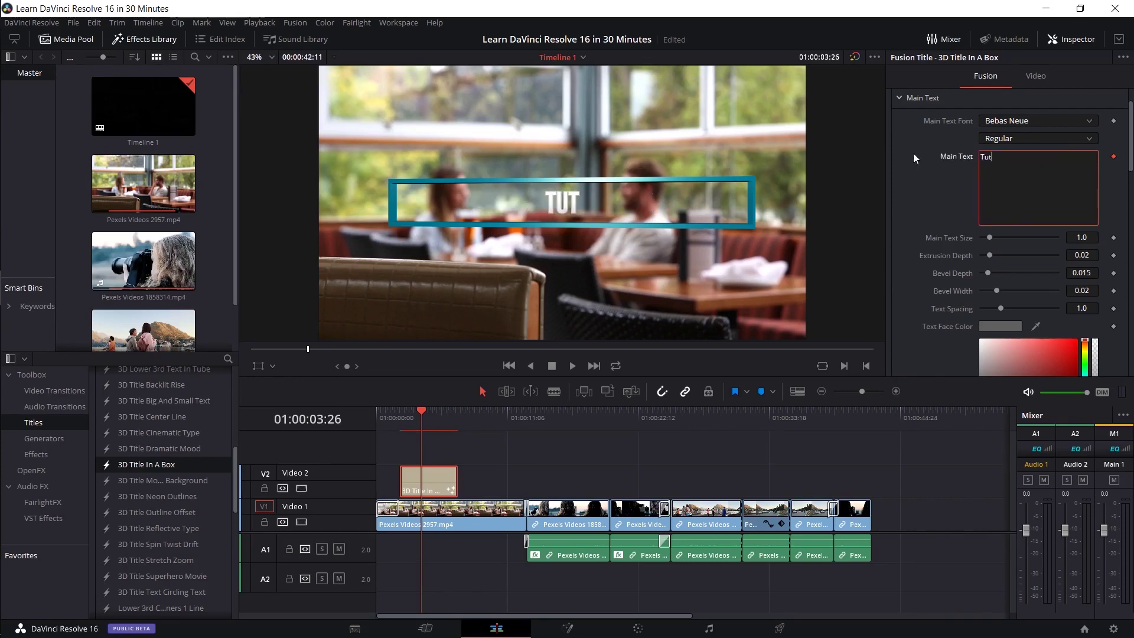
pyautogui.write('orial on Titles')
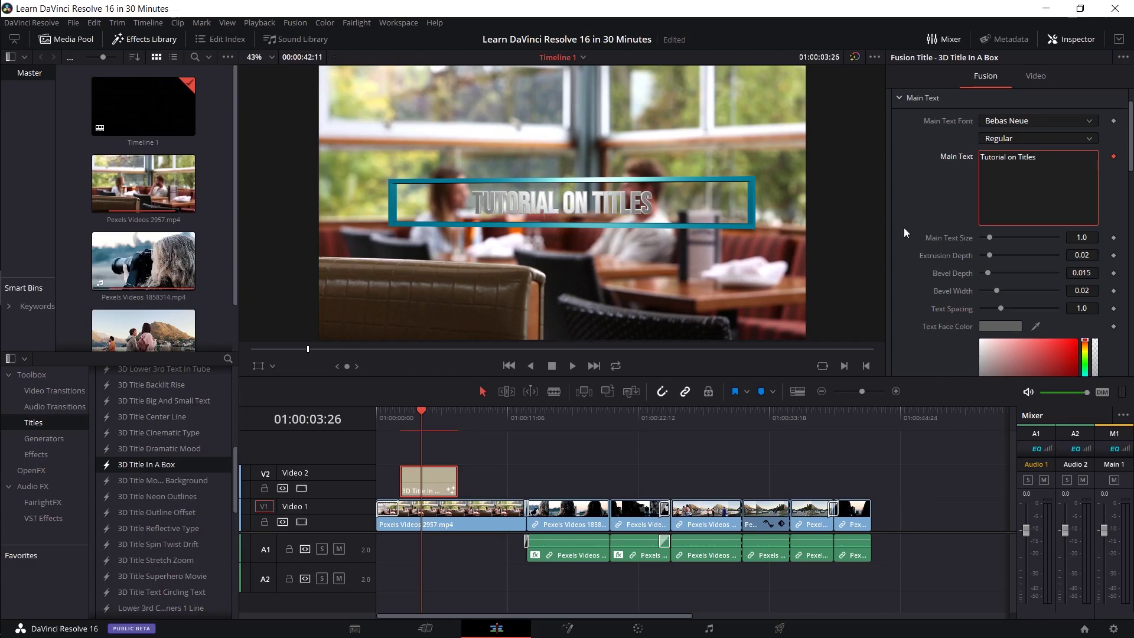
# - Set the Main Text Size to 1.1
pyautogui.scroll(-3, 934, 228)
pyautogui.click(990, 167)
pyautogui.moveTo(992, 170); pyautogui.dragTo(992, 170)
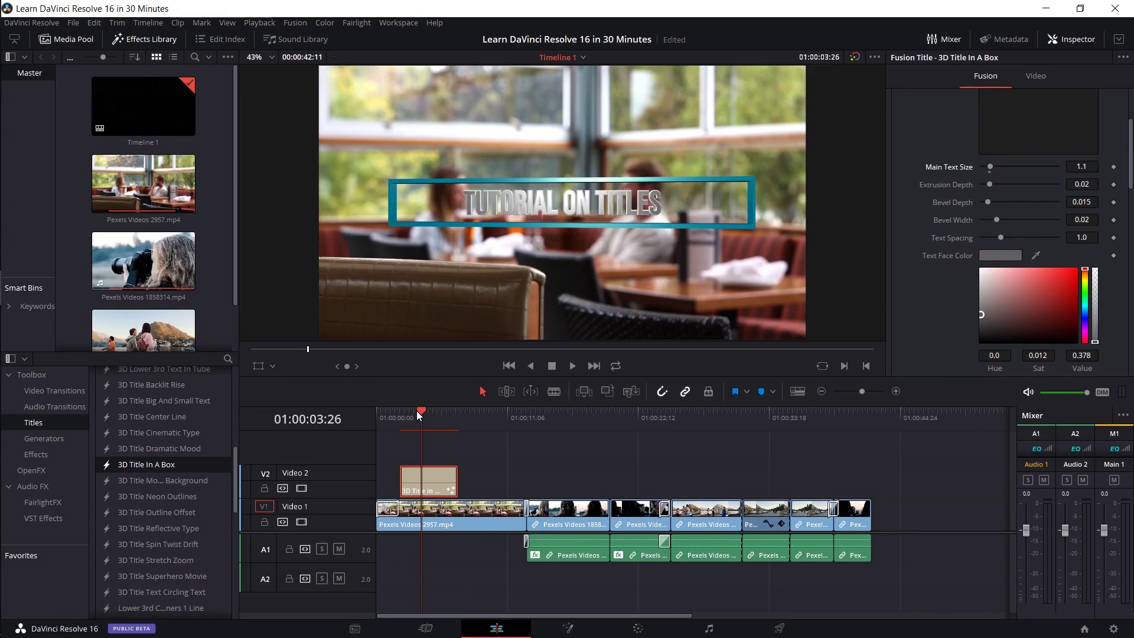
# - Play the title animation from 01:00:02:00 four times, stopping after the last run
pyautogui.moveTo(417, 410); pyautogui.dragTo(401, 416)
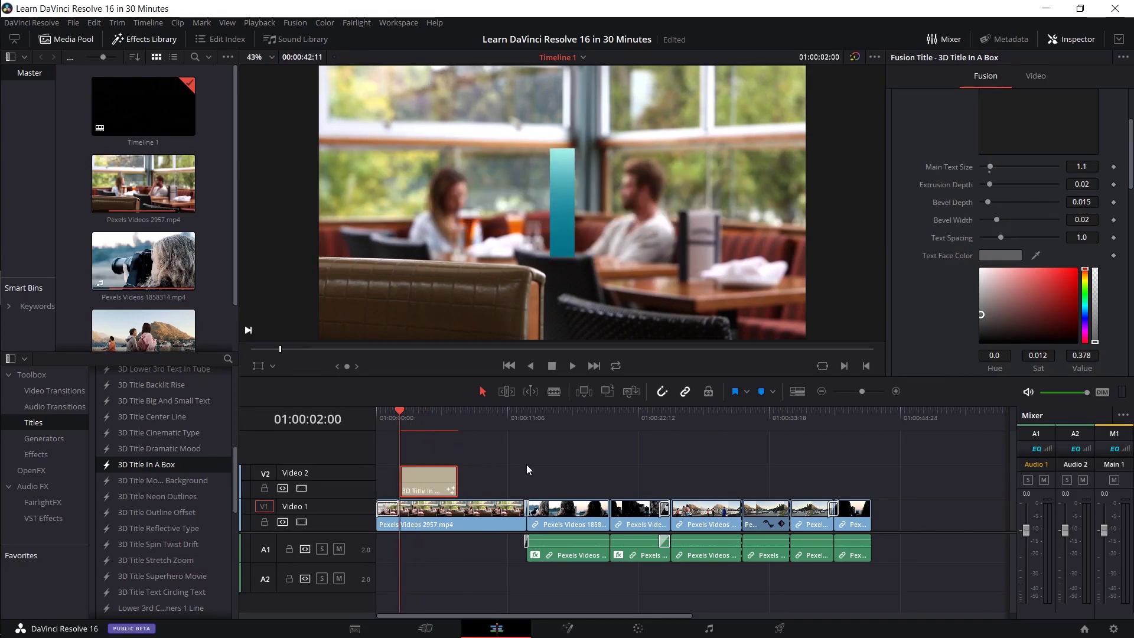
pyautogui.press('space')
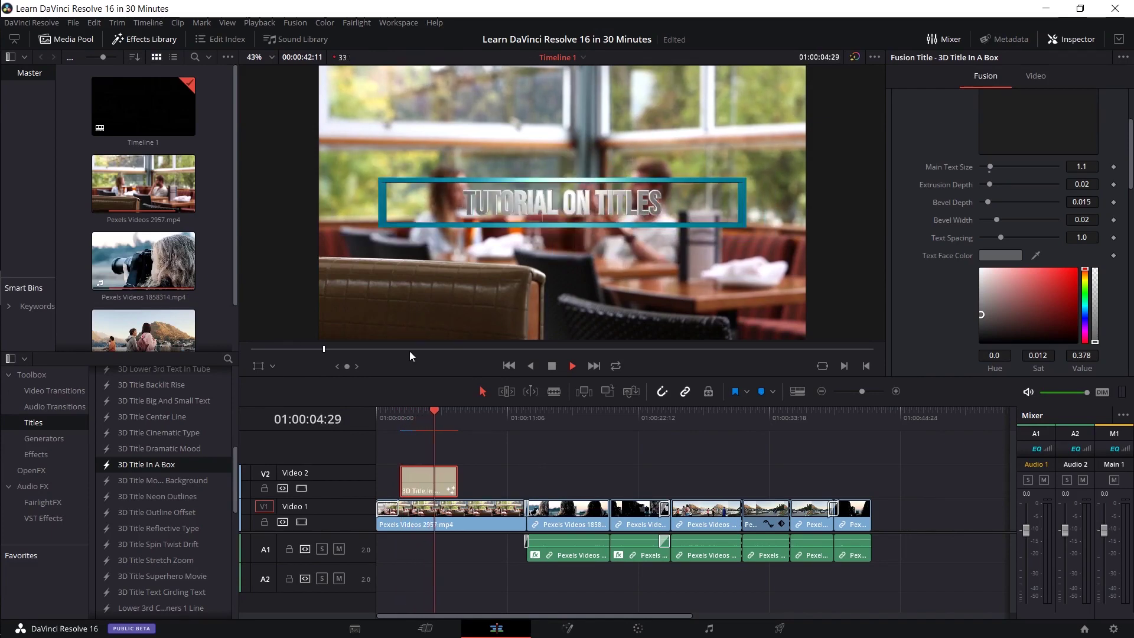
pyautogui.click(403, 410)
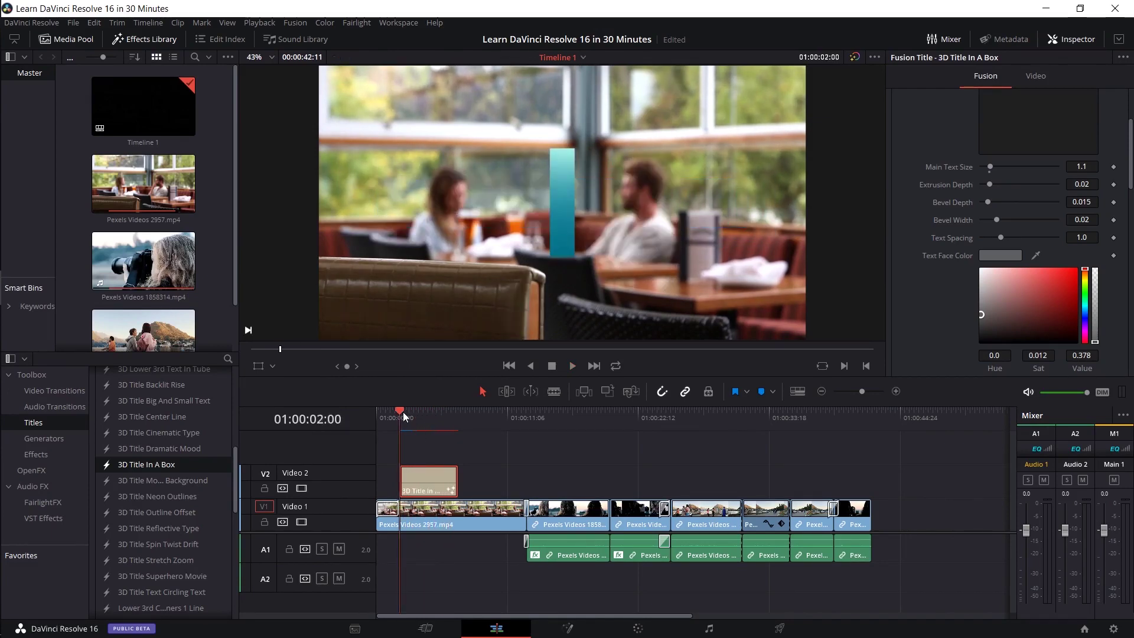
pyautogui.press('space')
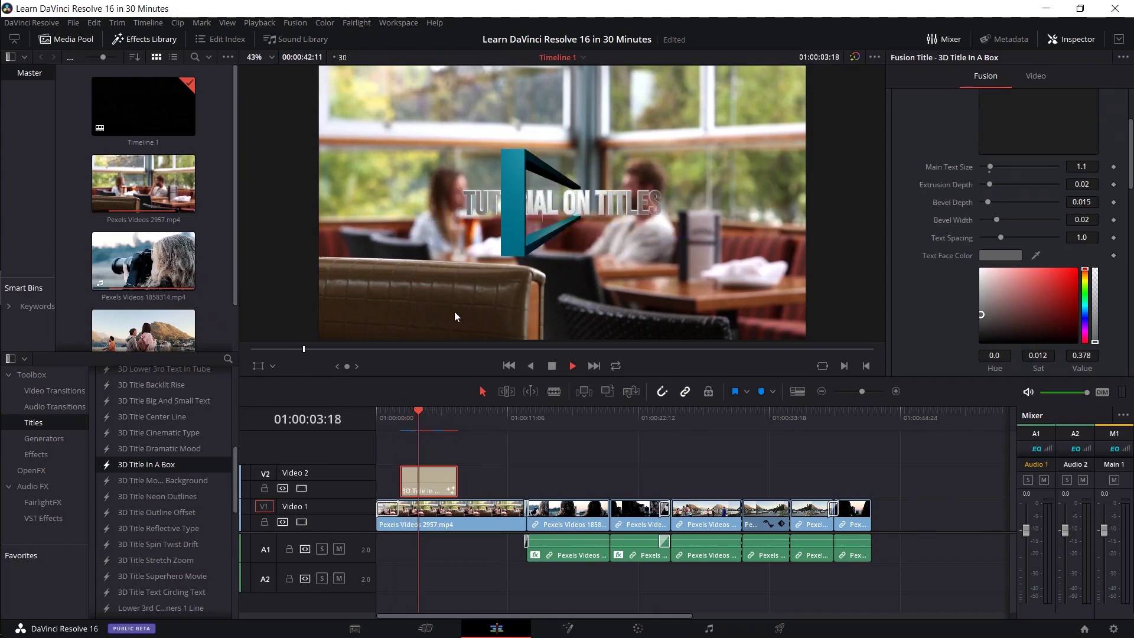
pyautogui.click(402, 415)
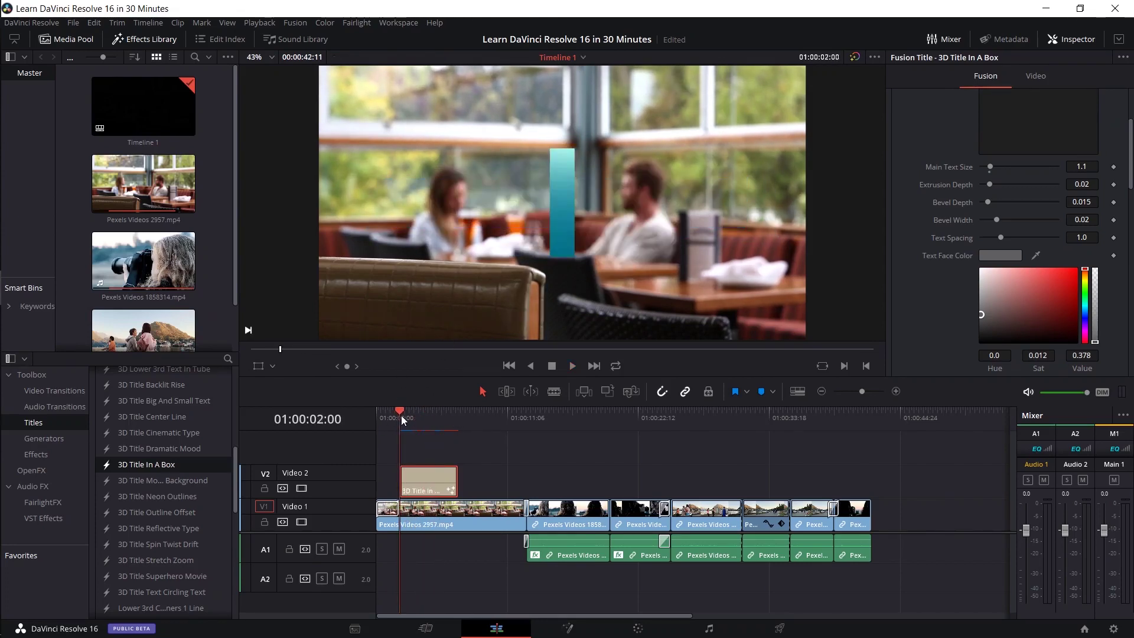
pyautogui.press('space')
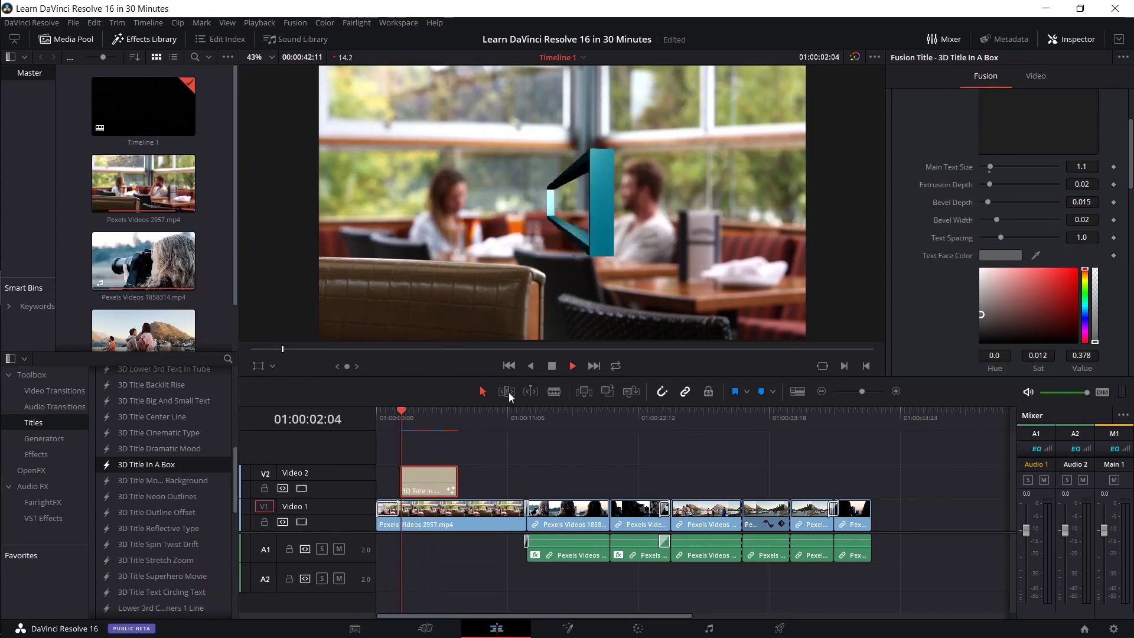
pyautogui.click(401, 416)
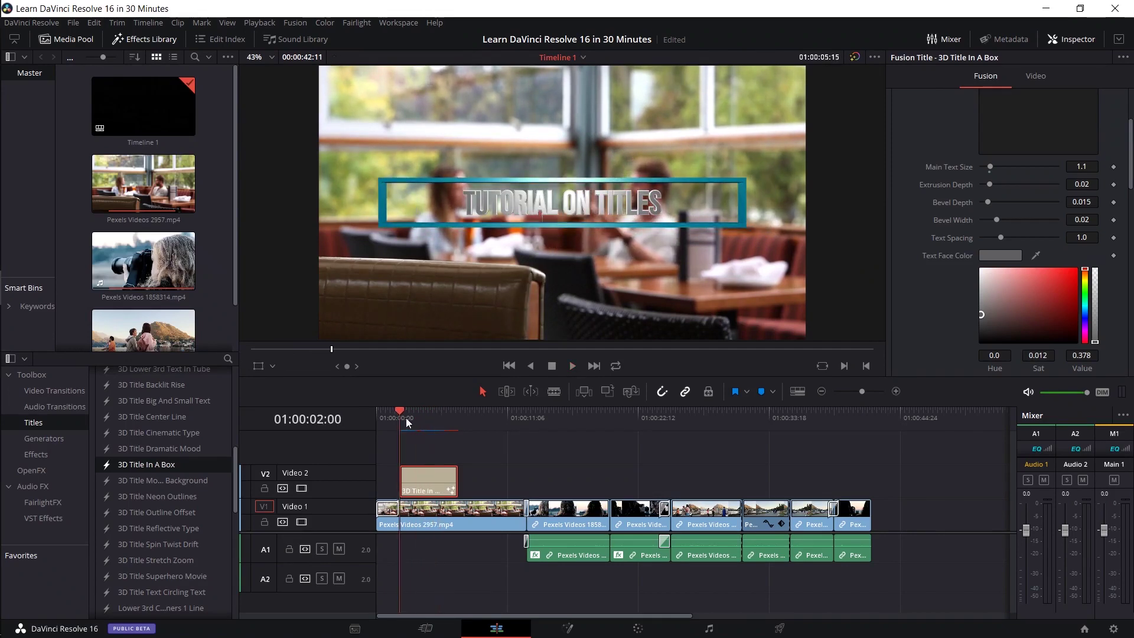
pyautogui.press('space')
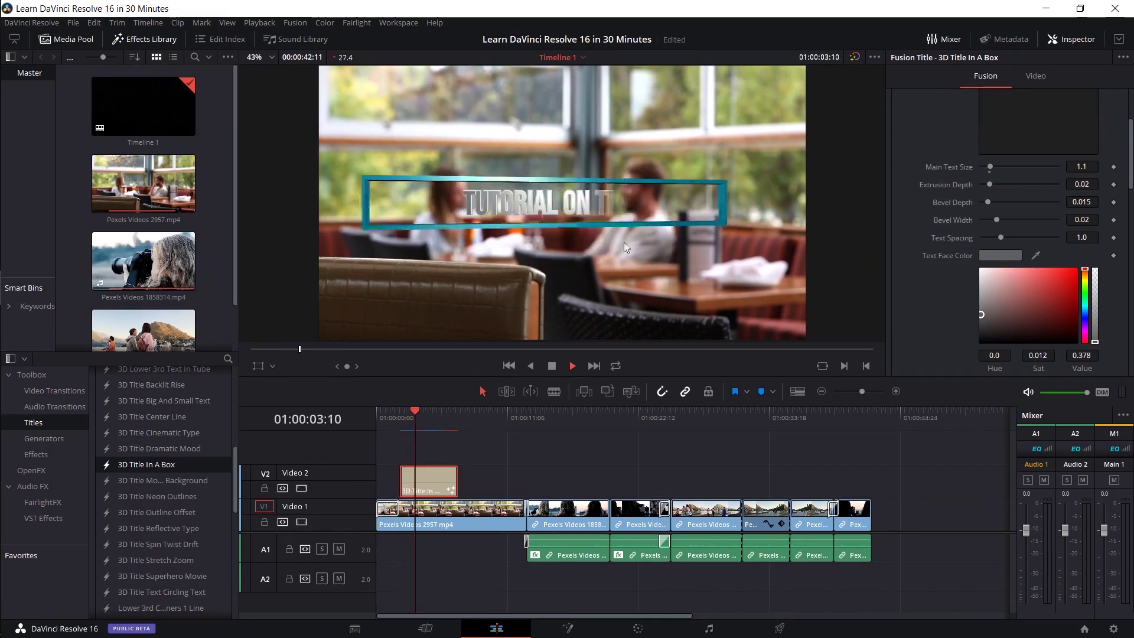
pyautogui.press('space')
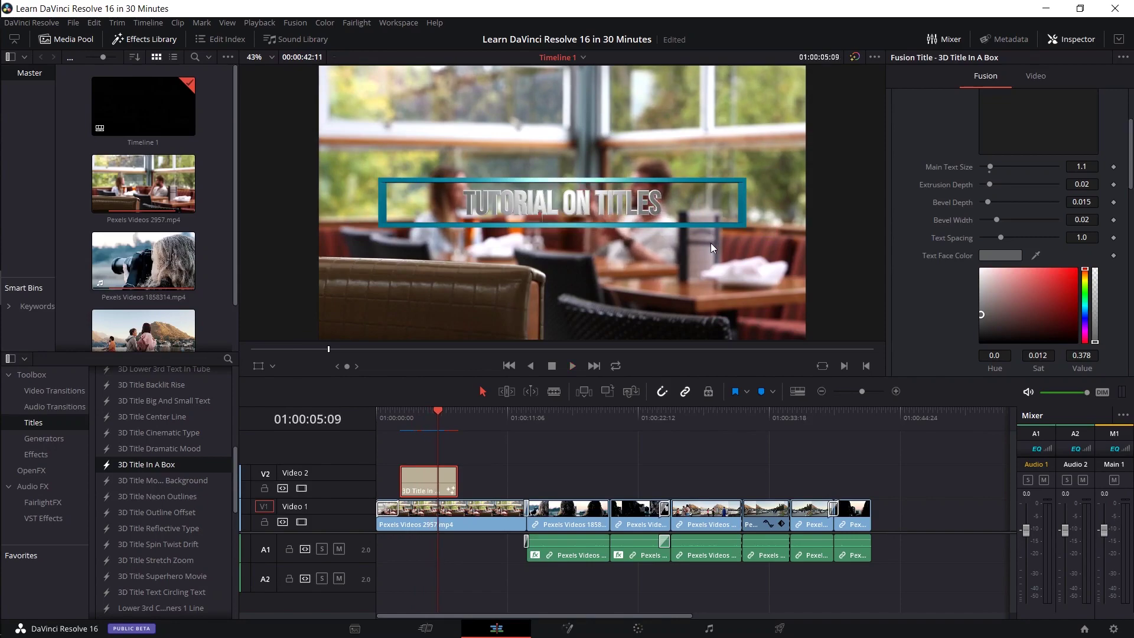